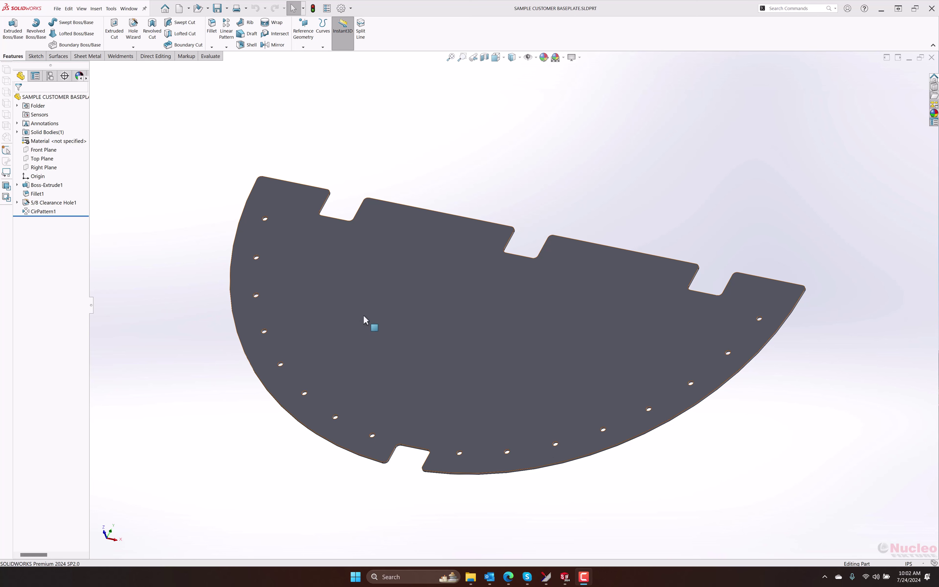
Export the selected baseplate face from SOLIDWORKS to DXF as SAMPLE CUSTOMER BASEPLATE.DXF.
right_click(385, 272)
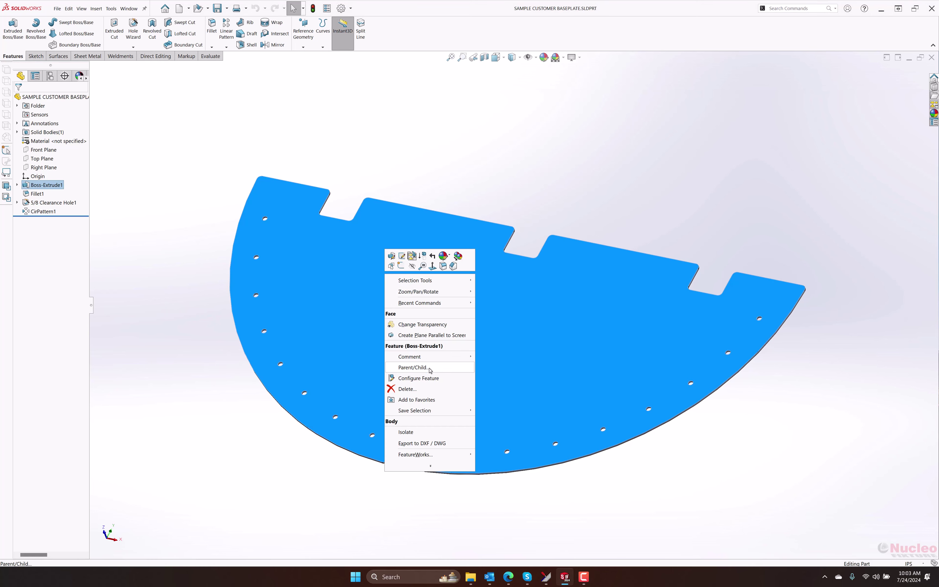
left_click(440, 443)
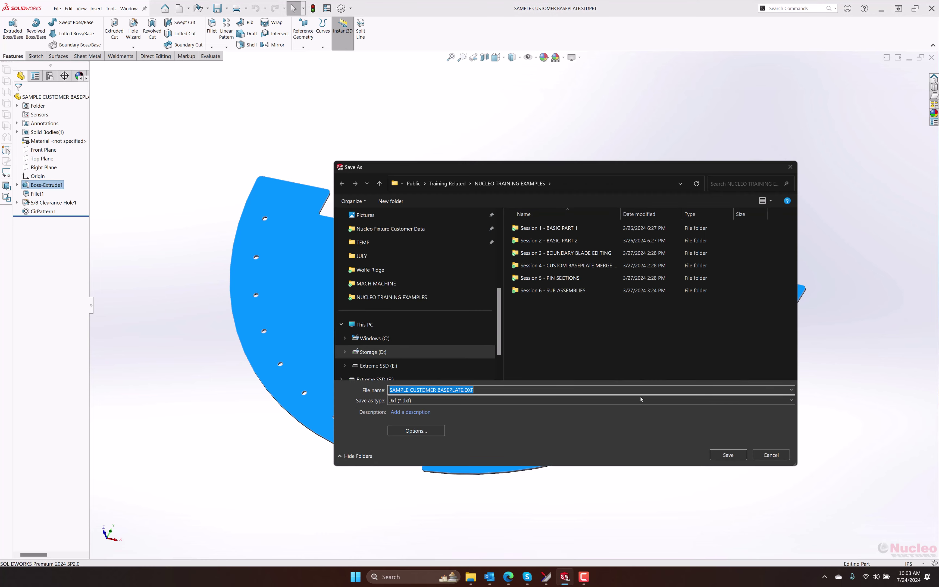
left_click(728, 455)
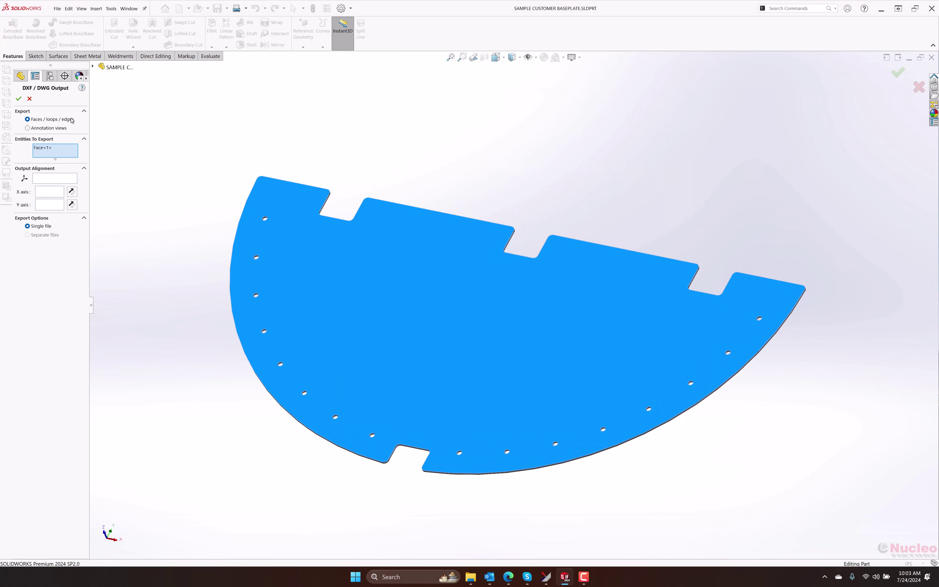
left_click(23, 99)
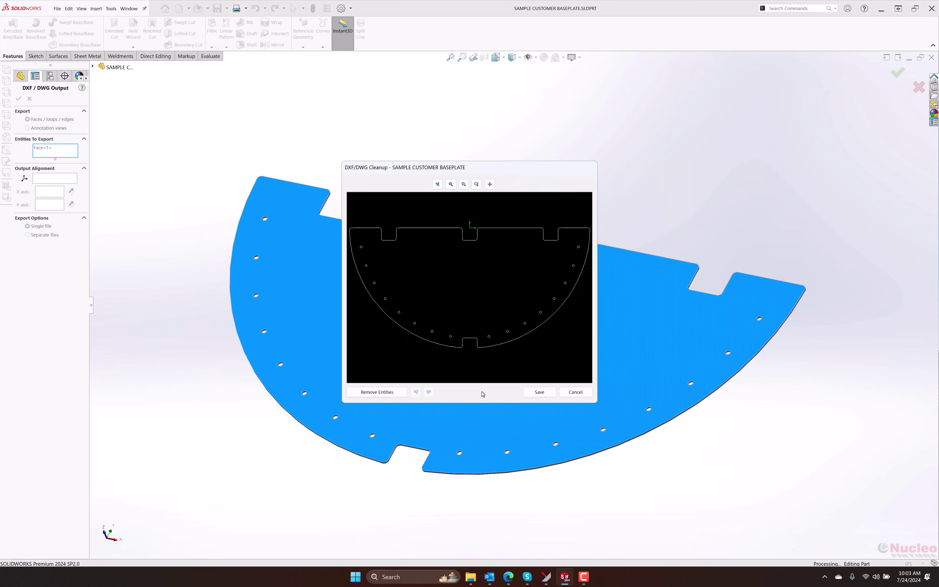
left_click(539, 393)
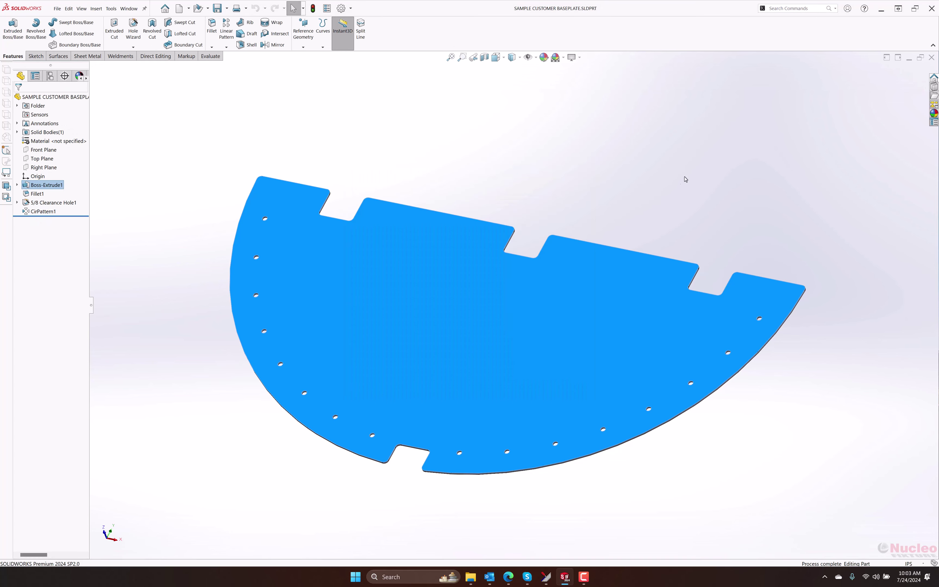
Open SAMPLE CUSTOMER BASEPLATE.DXF in Nucleo Fixture and dismiss the Data Exchange Log.
mouse_move(546, 576)
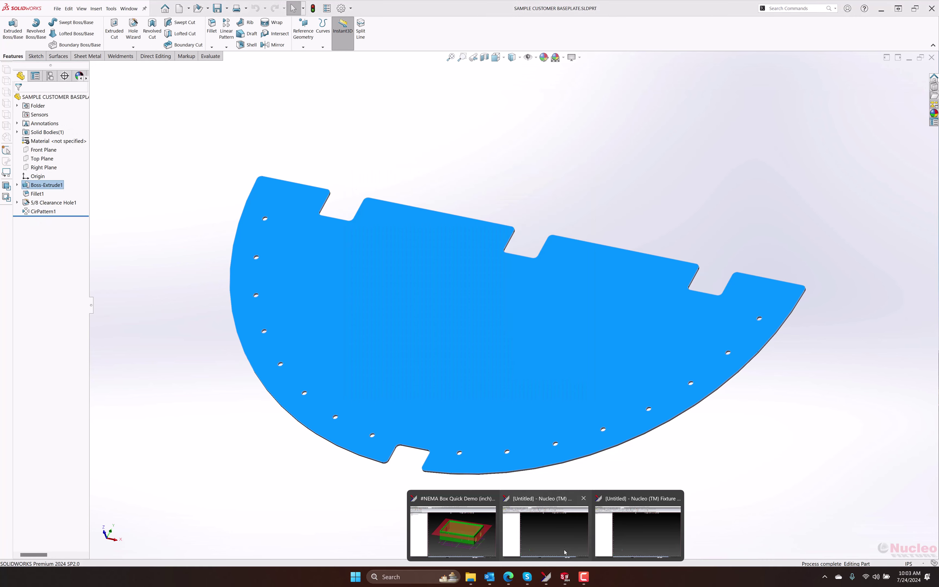
left_click(557, 524)
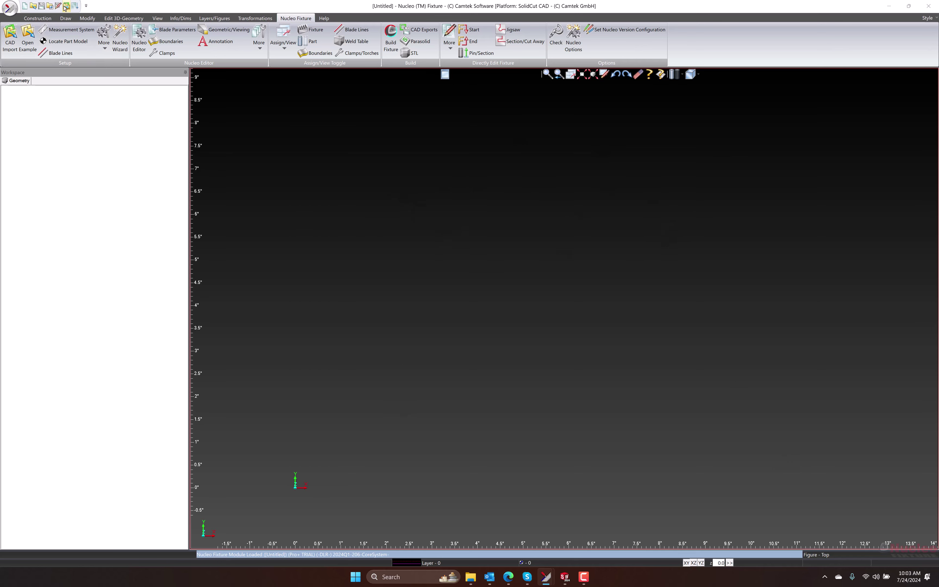
key("ctrl+o")
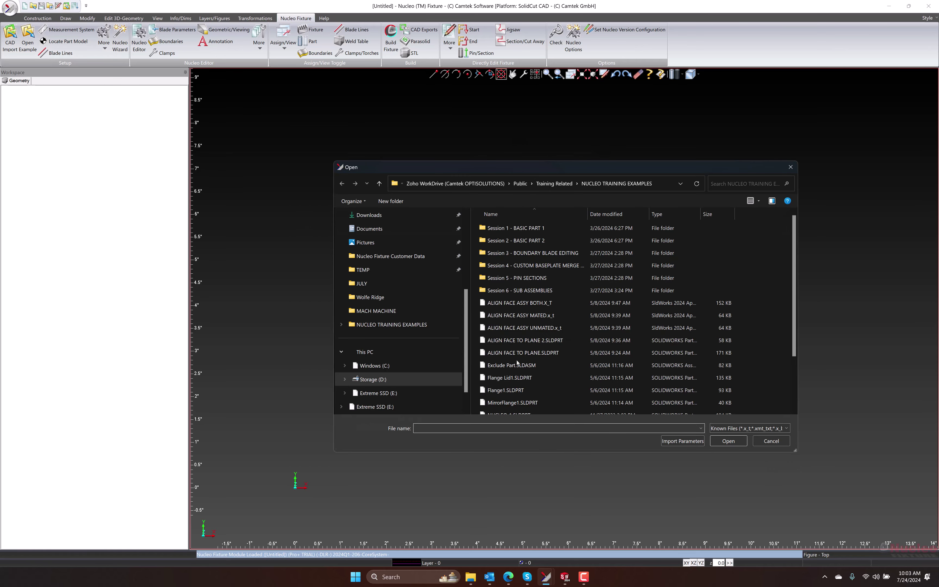
scroll(559, 350, "down", 2)
left_click(558, 389)
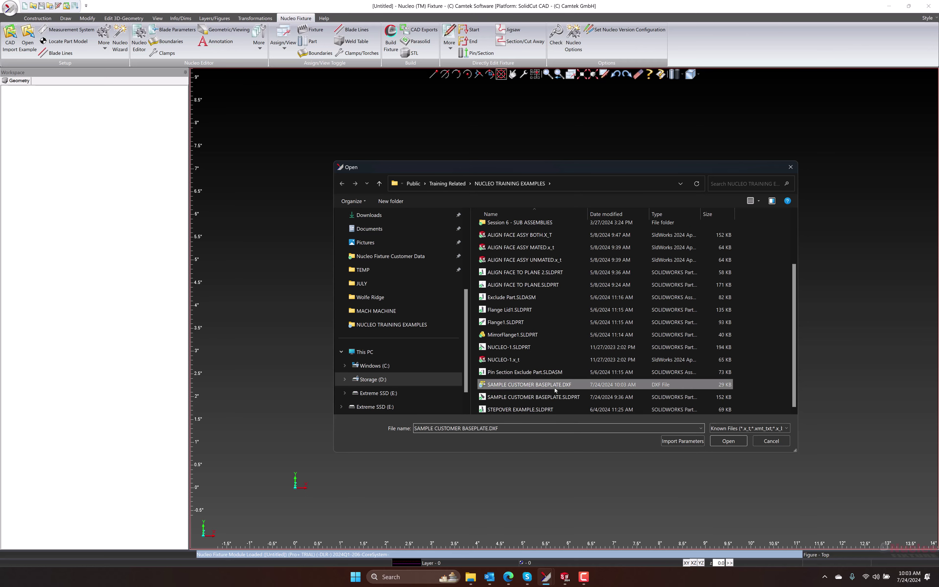
left_click(722, 442)
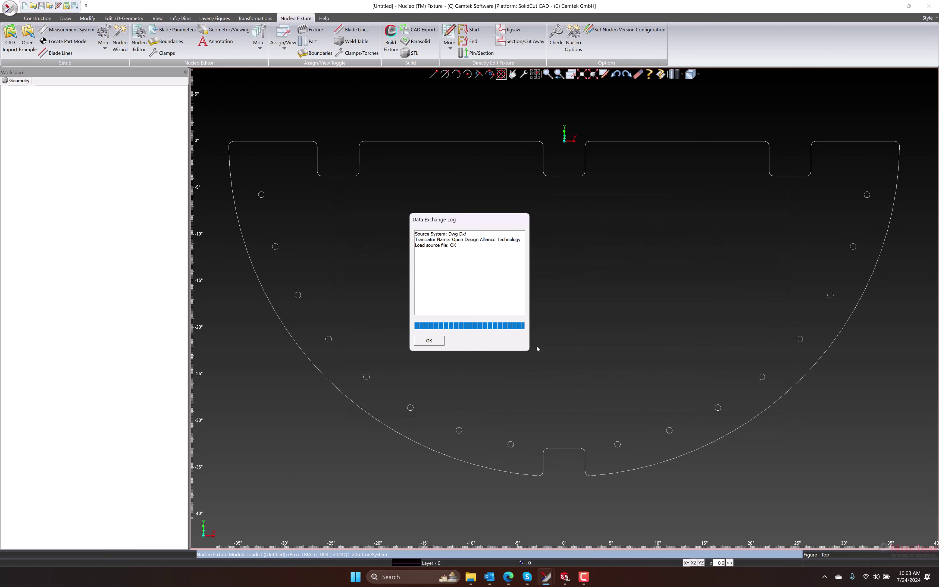
left_click(434, 343)
scroll(563, 304, "down", 3)
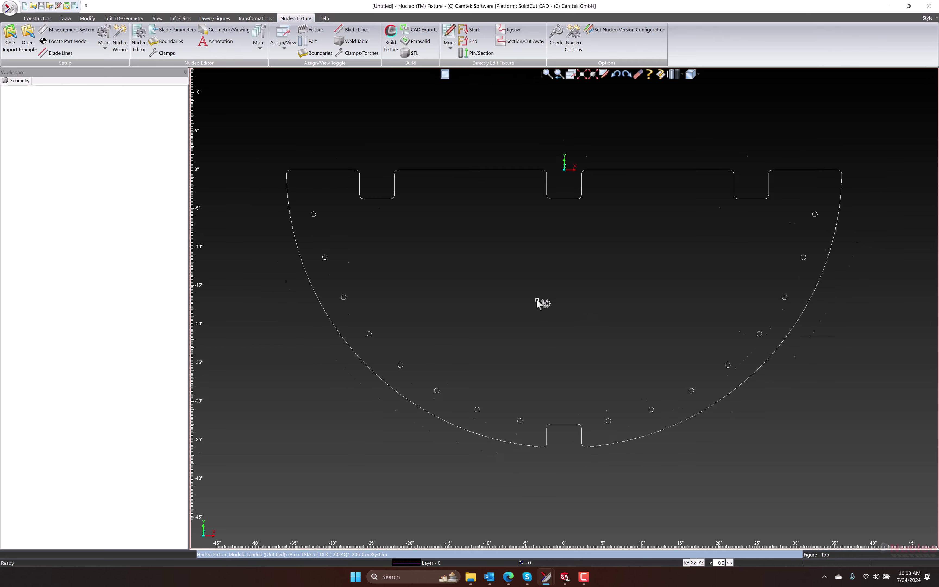
scroll(538, 272, "up", 1)
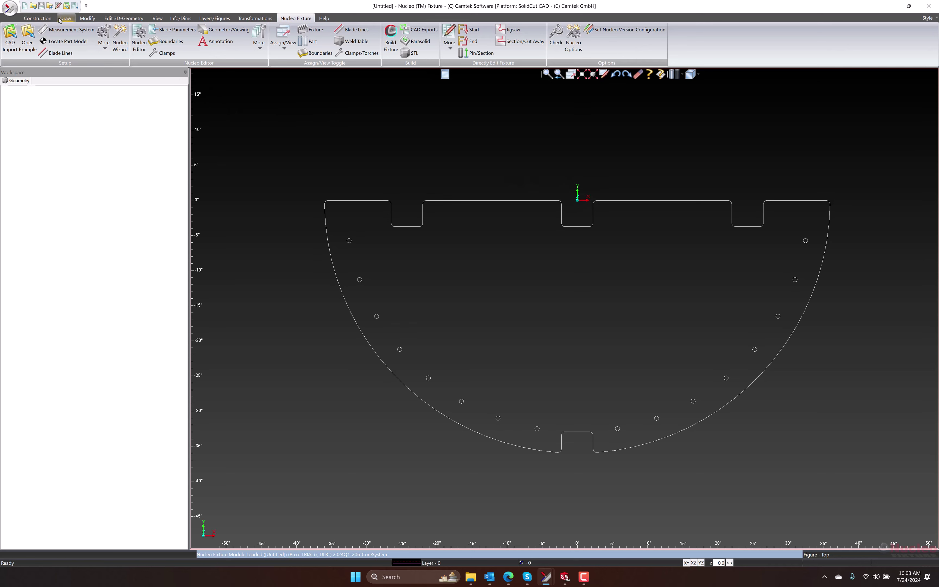
Draw vertical construction lines snapped to the part's left and right edges.
left_click(48, 19)
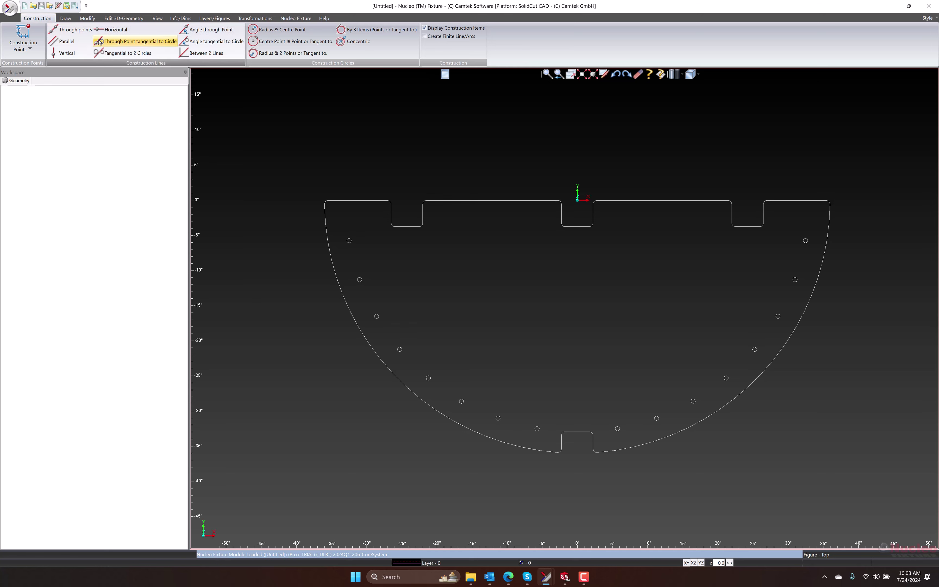
left_click(64, 53)
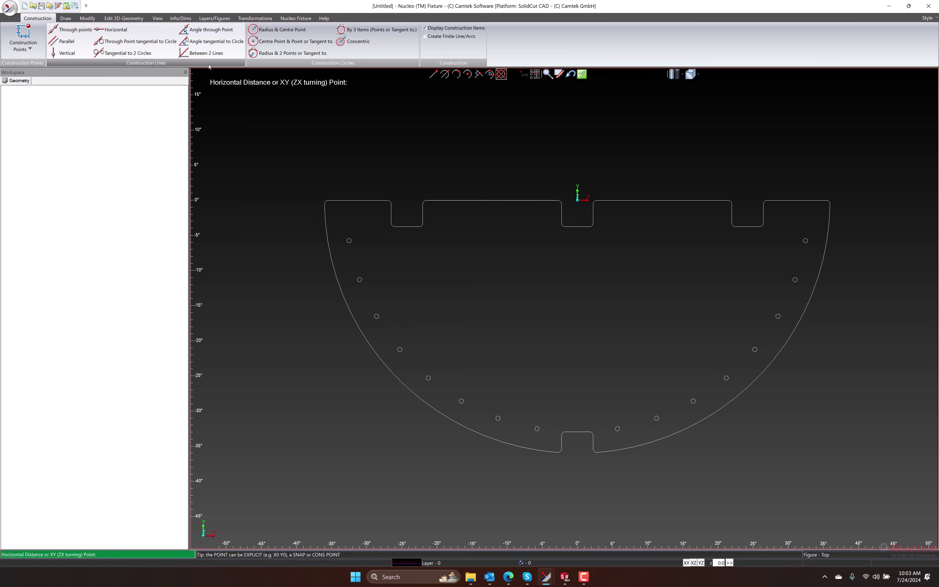
left_click(490, 74)
left_click(325, 206)
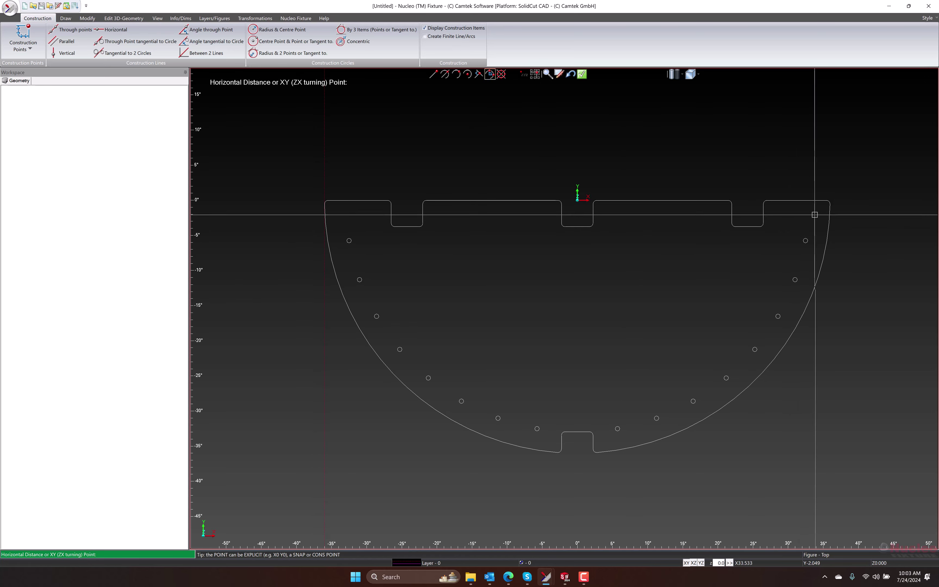
left_click(830, 206)
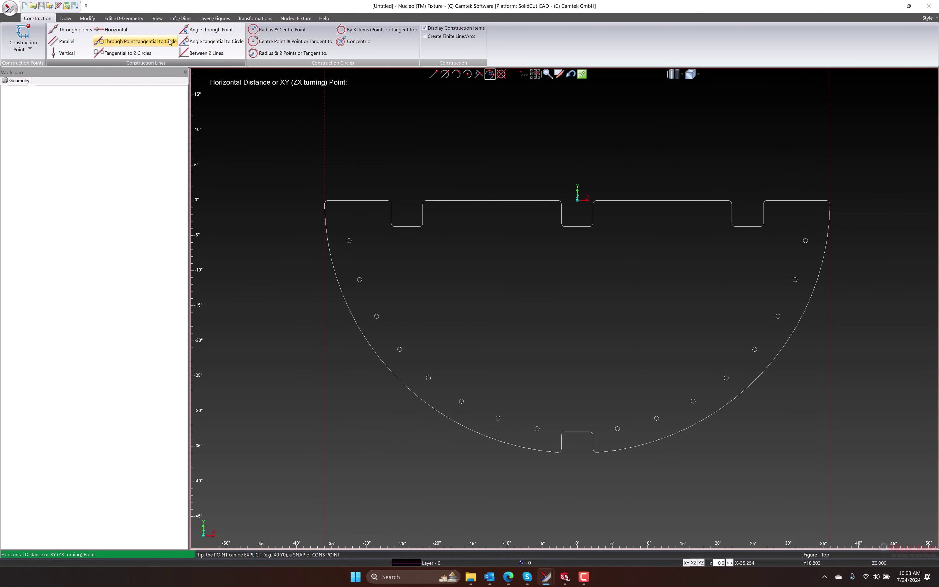
Draw horizontal construction lines along the part's bottom and top edges.
left_click(113, 29)
left_click(543, 454)
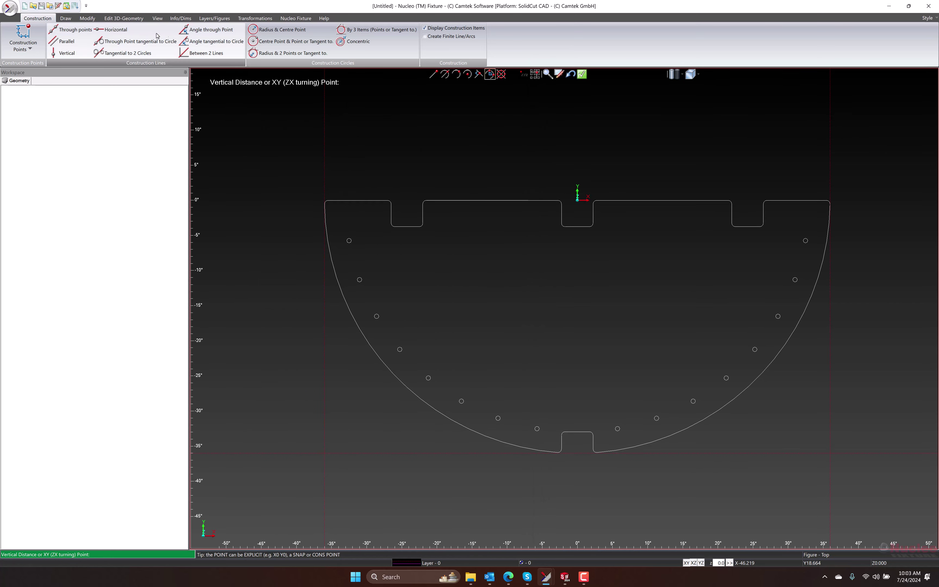
left_click(113, 29)
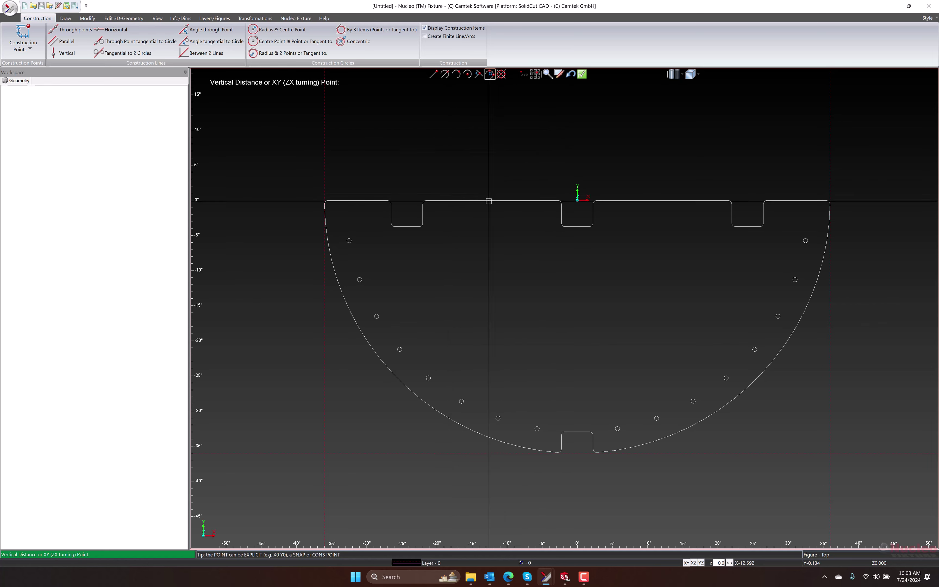
left_click(501, 74)
left_click(476, 199)
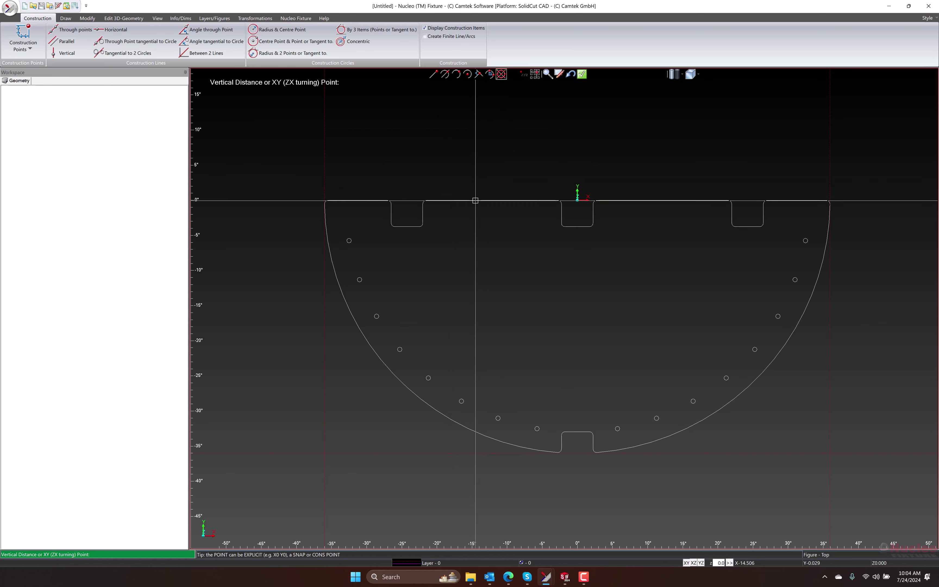
key("Escape")
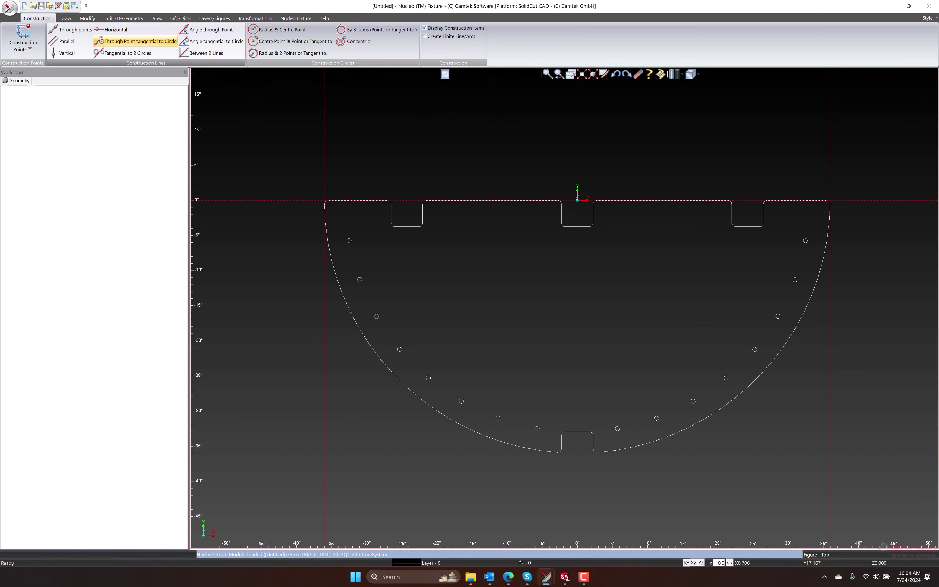
Draw two through-points diagonals joining opposite corners of the frame.
left_click(72, 30)
left_click(445, 74)
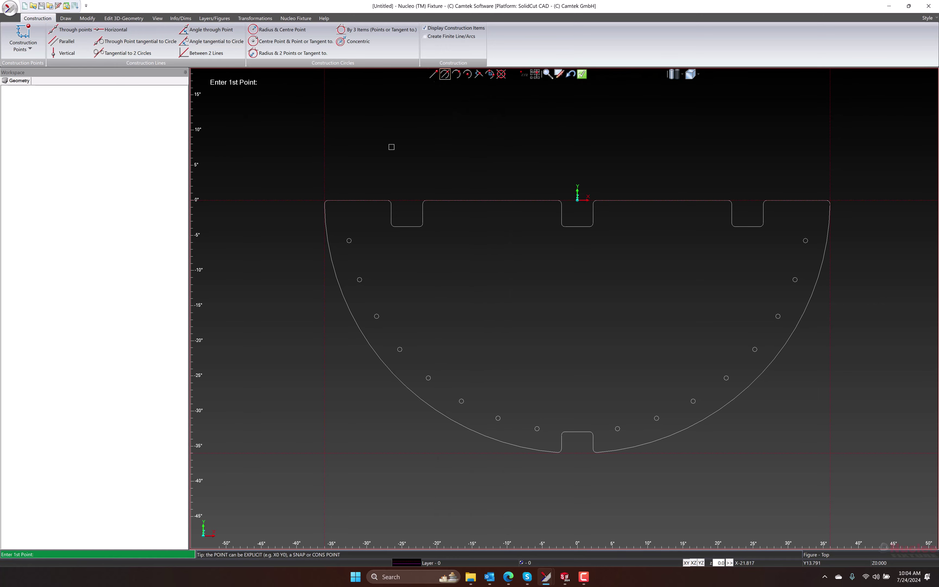
scroll(323, 205, "up", 5)
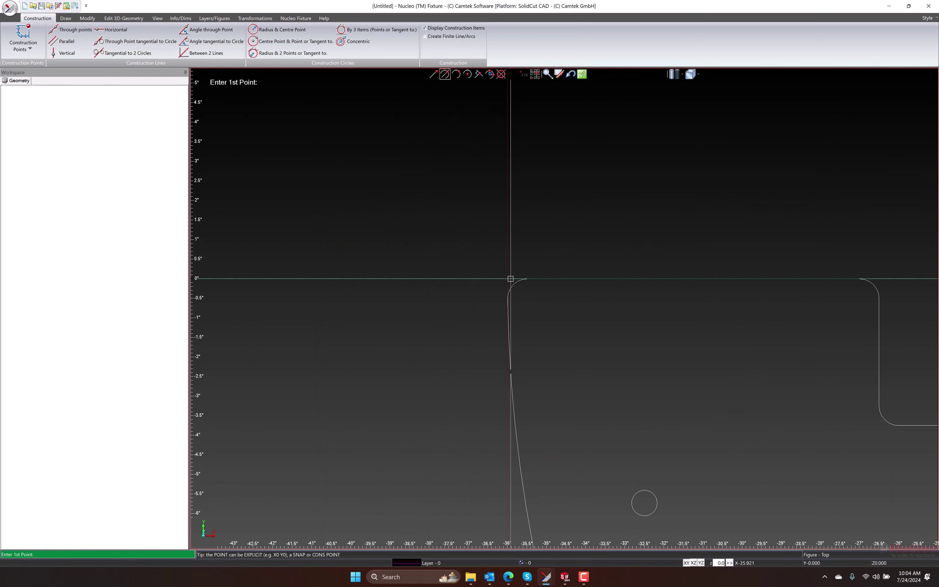
left_click(508, 278)
scroll(547, 258, "down", 8)
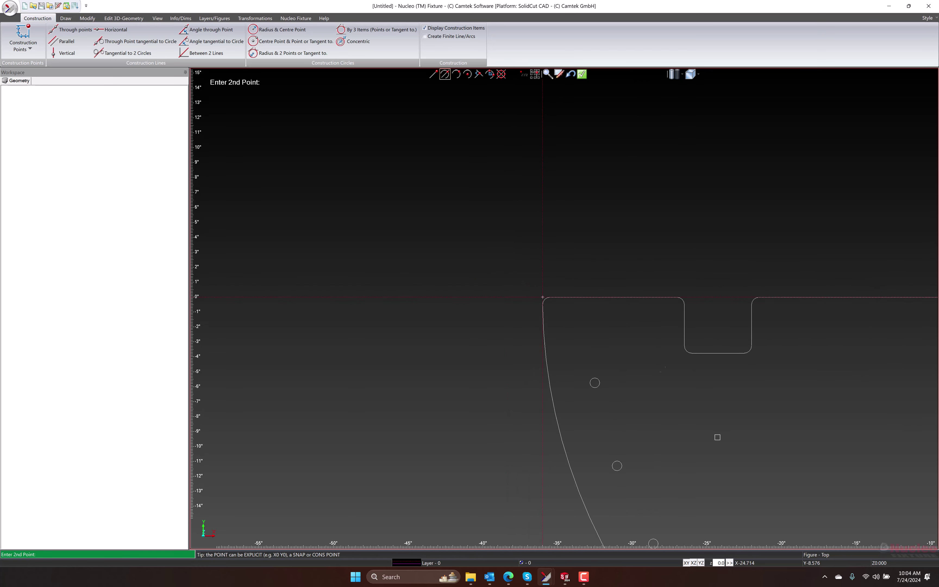
left_click(759, 402)
left_click(503, 384)
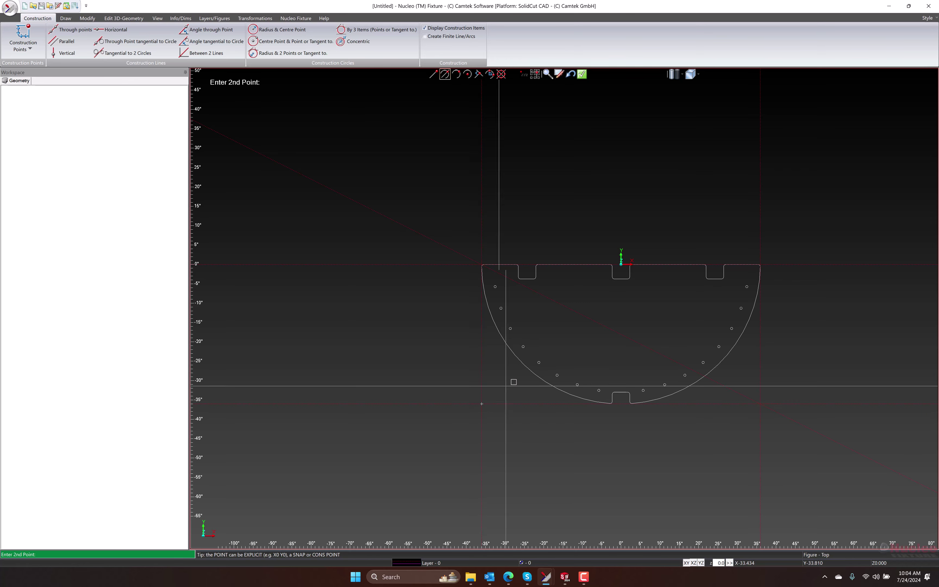
scroll(622, 320, "up", 10)
scroll(640, 225, "down", 2)
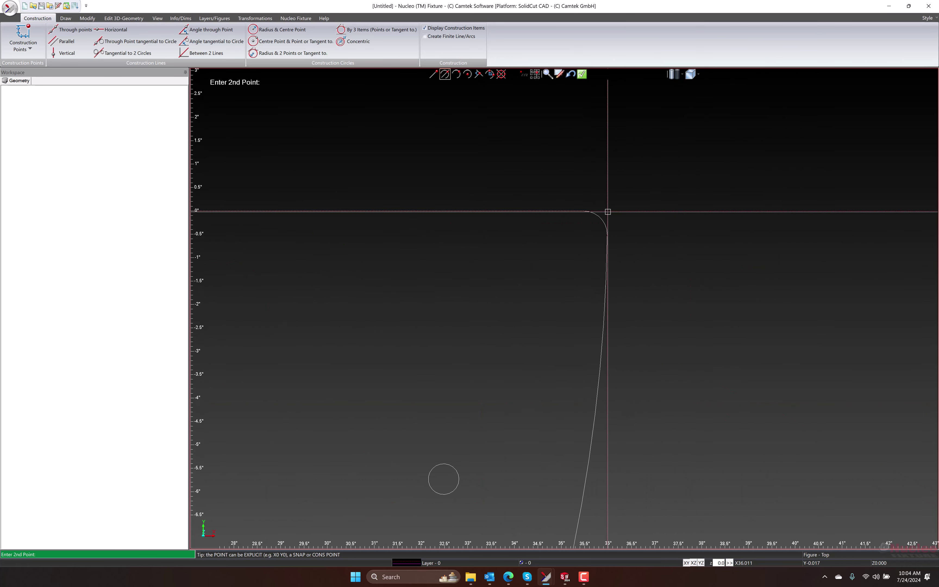
left_click(608, 211)
left_click(582, 74)
scroll(624, 315, "down", 10)
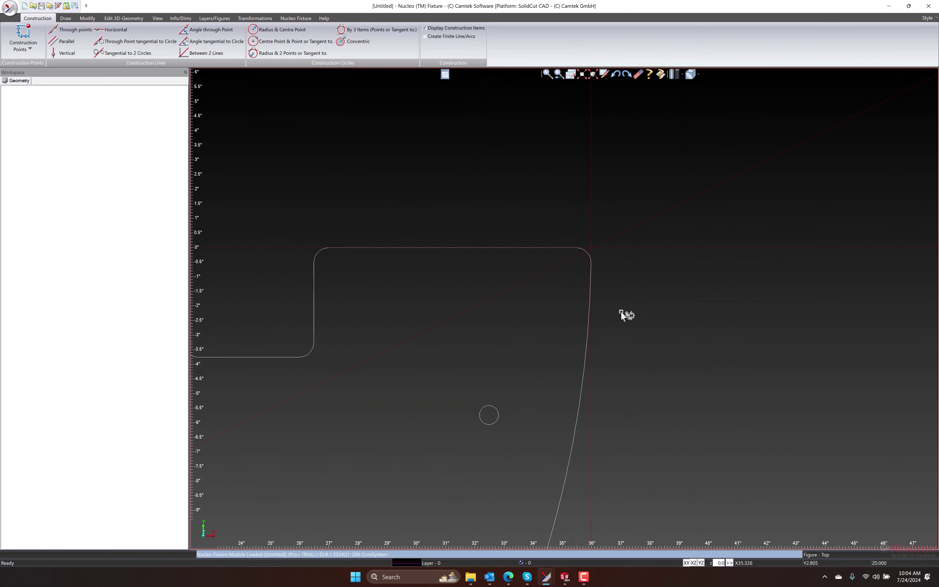
scroll(507, 310, "up", 1)
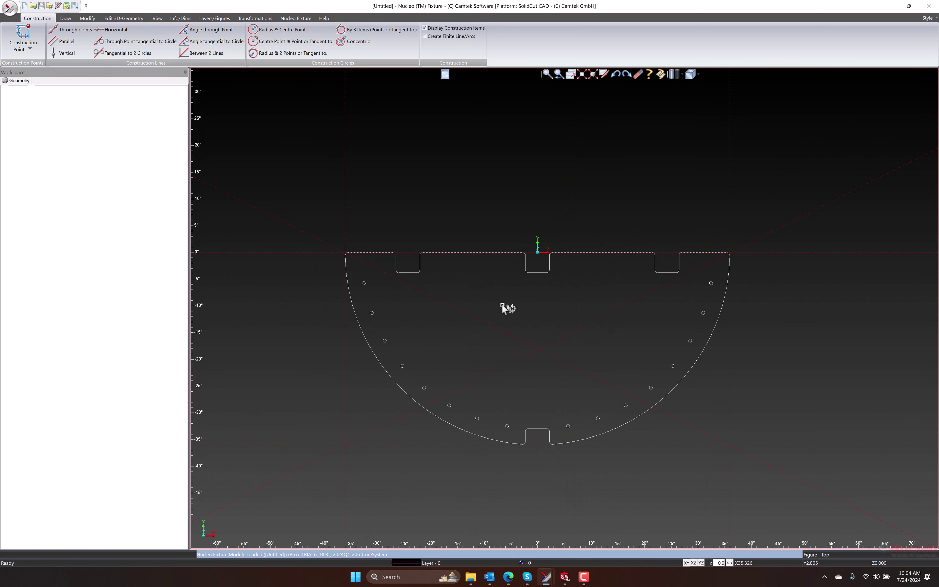
Move the whole baseplate outline so its centre sits on the origin.
scroll(121, 27, "down", 7)
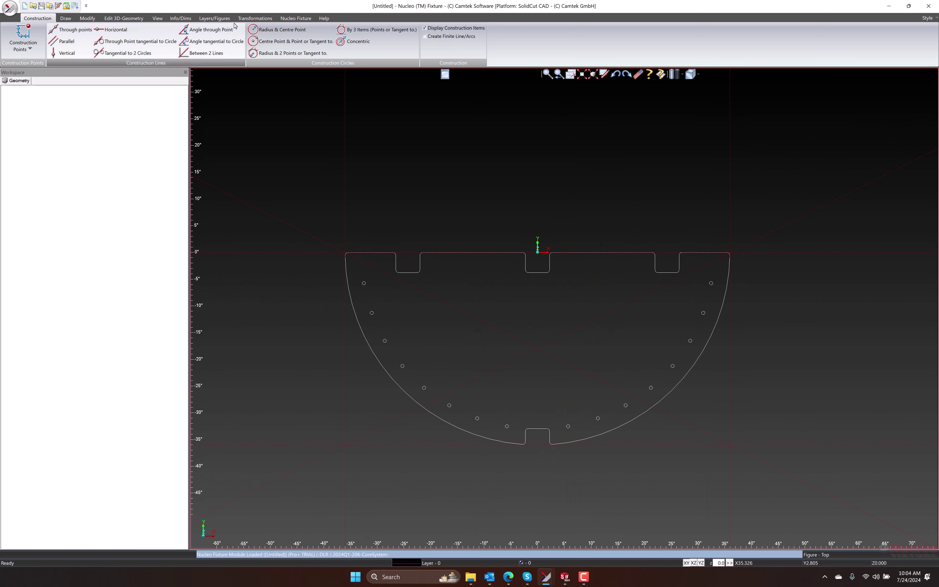
left_click(18, 41)
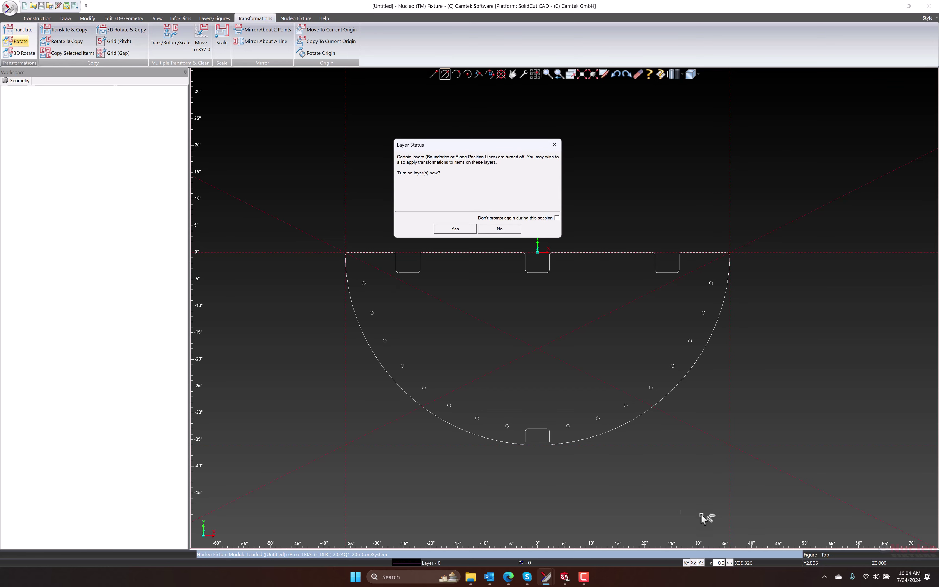
left_click(501, 227)
left_click_drag(811, 503, 248, 216)
key("Return")
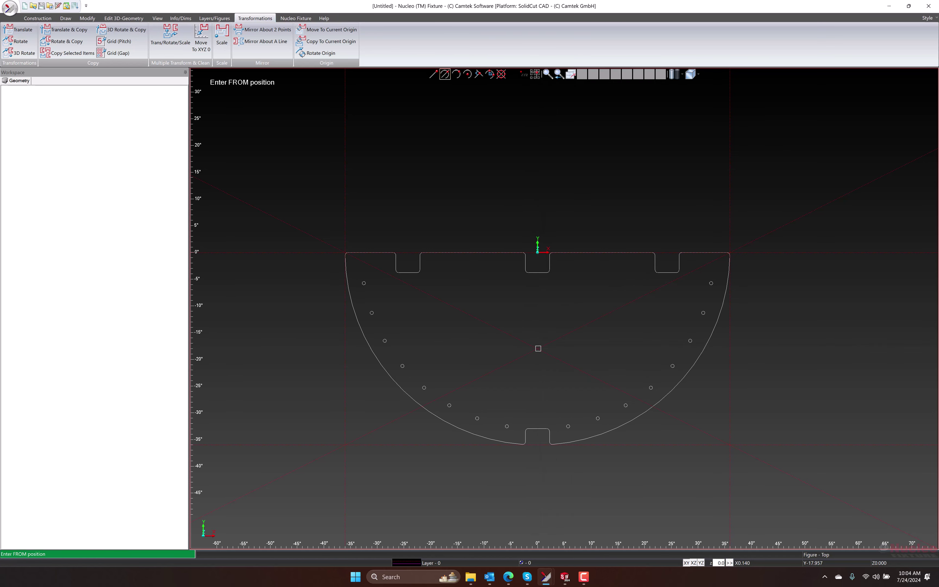
left_click(538, 348)
left_click(539, 350)
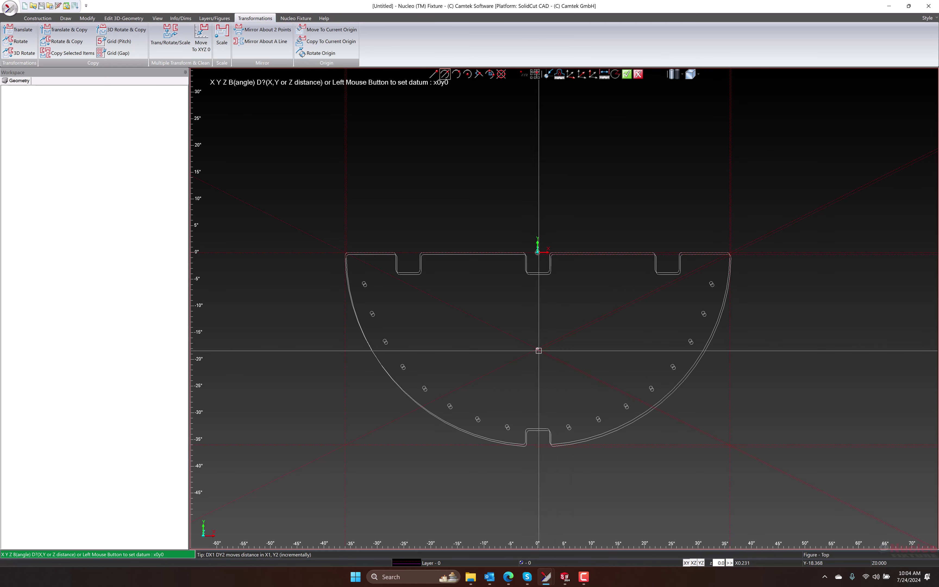
key("Return")
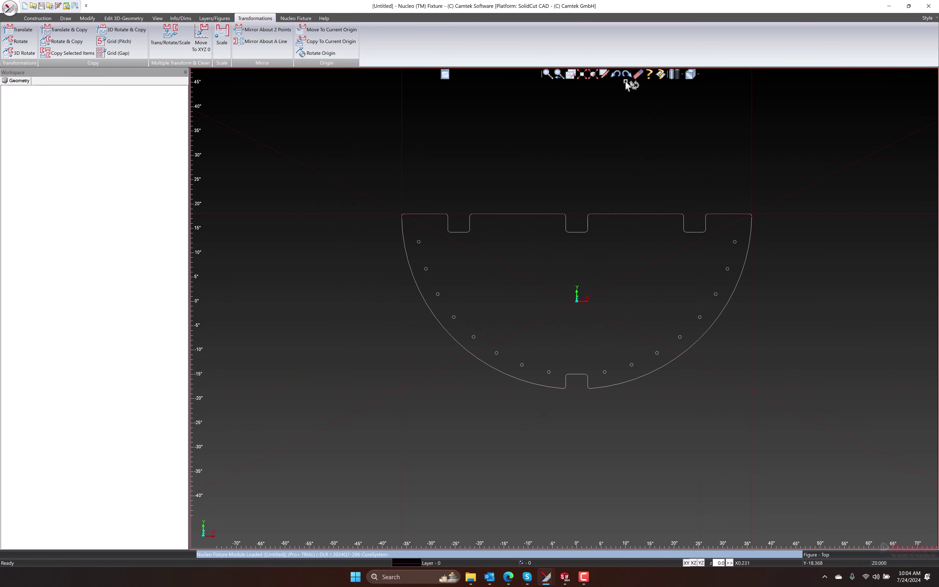
Delete the diagonal, horizontal and vertical construction lines.
key("Return")
left_click_drag(570, 288, 592, 327)
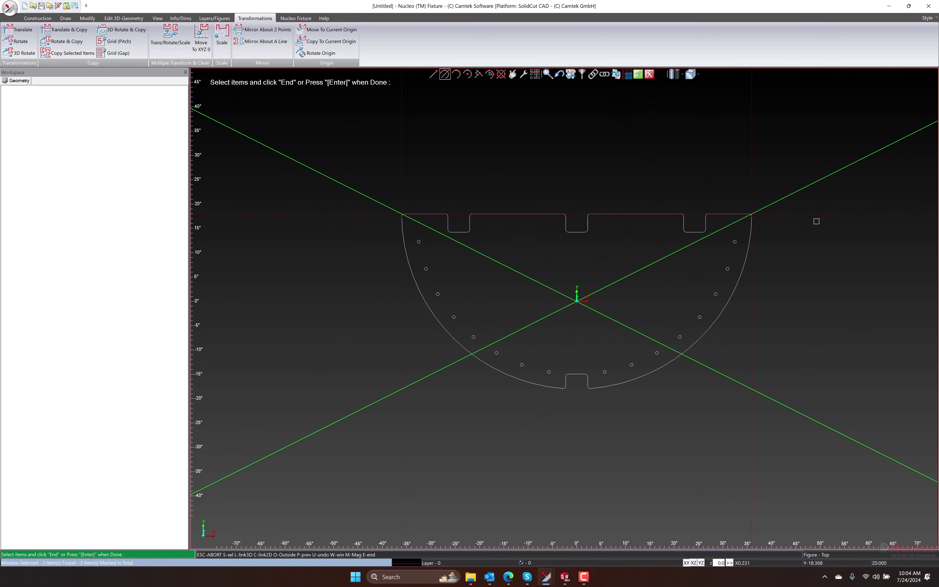
left_click_drag(816, 221, 399, 147)
left_click_drag(350, 209, 317, 424)
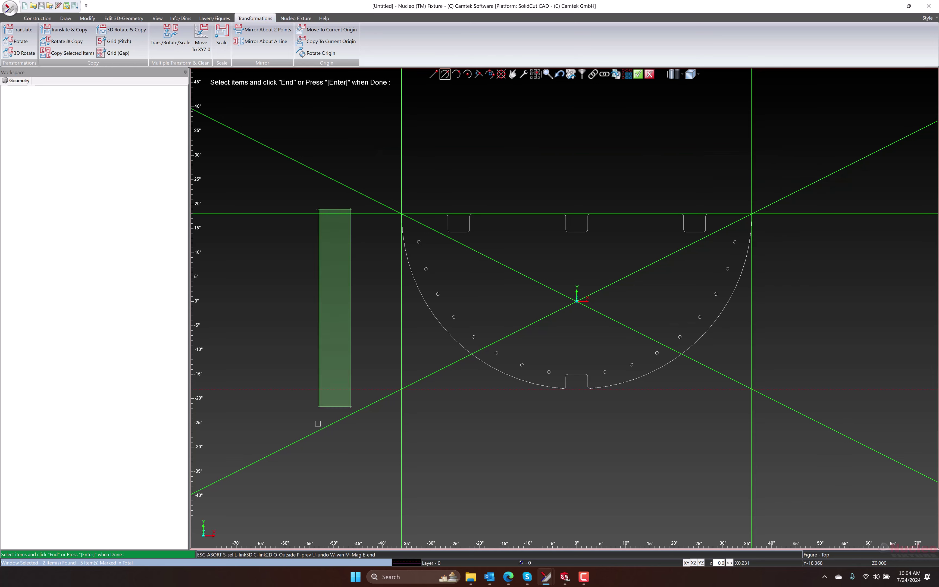
key("Return")
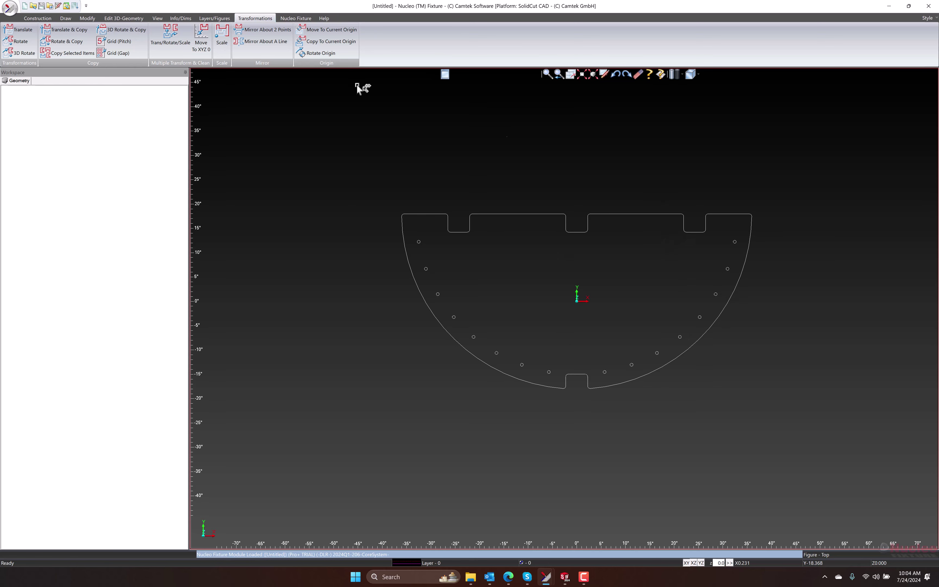
Use Edit Attributes to assign the whole baseplate outline and holes to layer UserBasePlate.
left_click(88, 21)
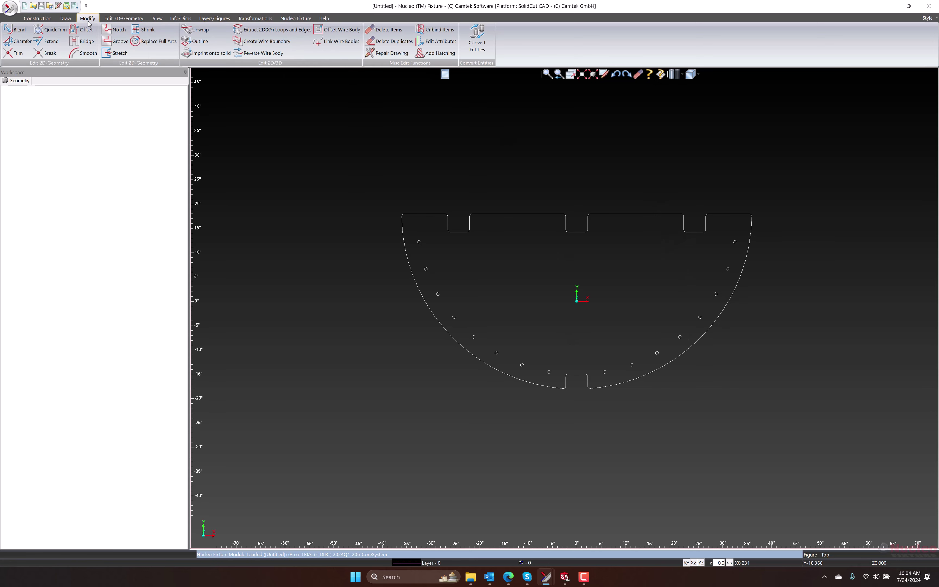
left_click(422, 42)
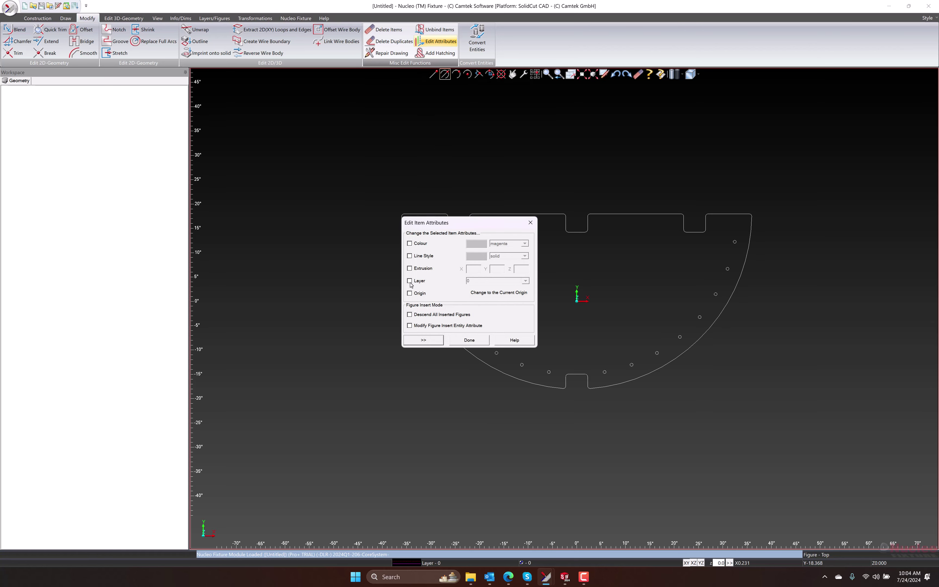
left_click(410, 281)
left_click(424, 340)
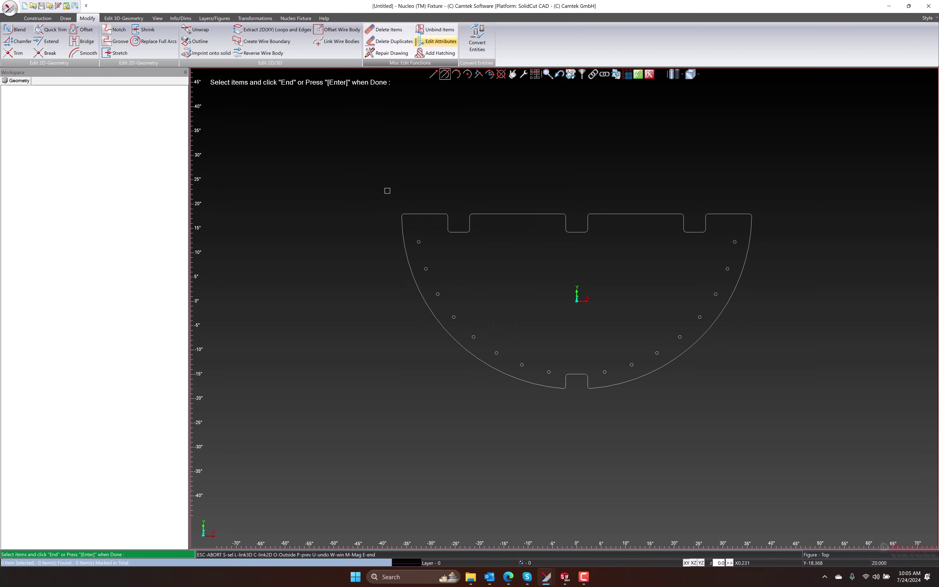
left_click_drag(388, 190, 810, 426)
key("Return")
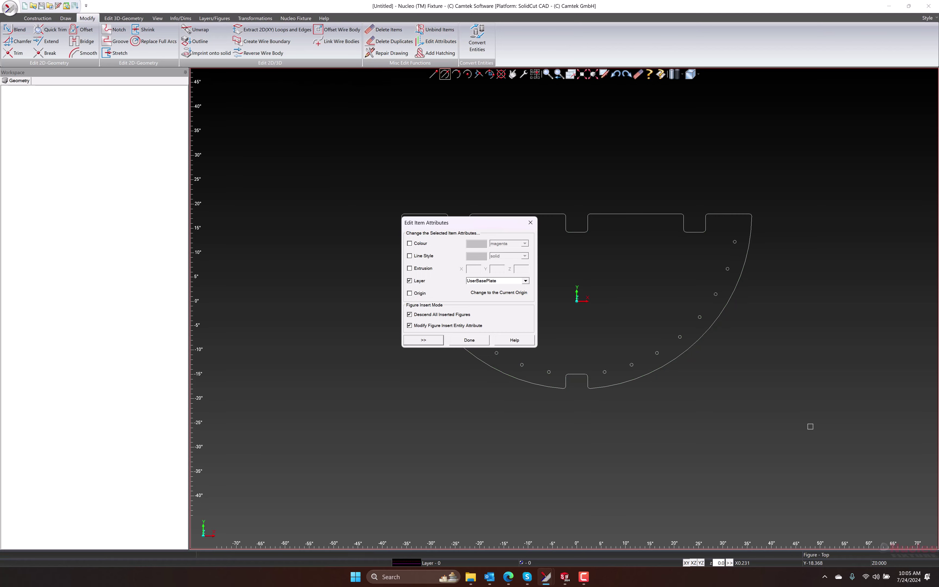
left_click(469, 340)
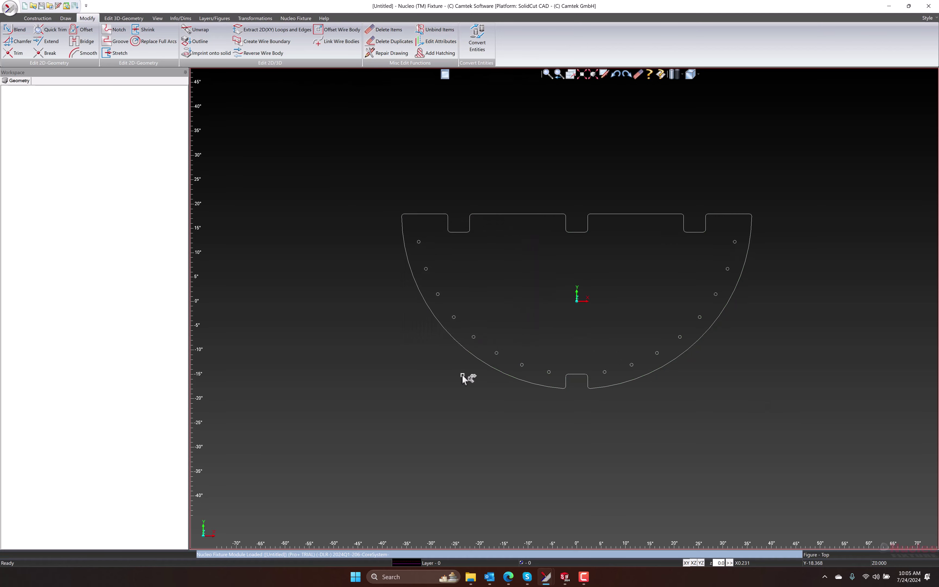
Export the baseplate as SAMPLE BASEPLATE.DXF into the Base Plate CAD folder.
left_click(10, 8)
mouse_move(33, 195)
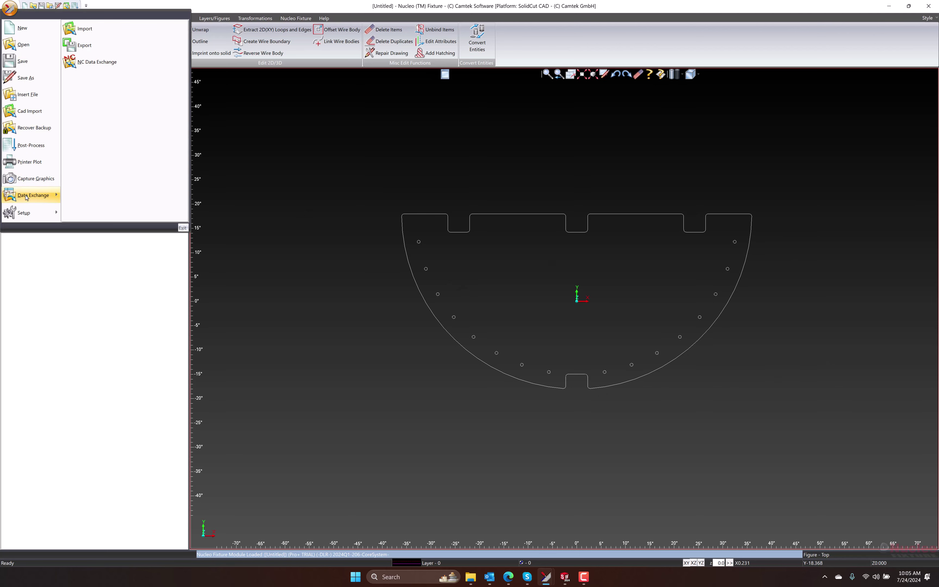
left_click(91, 48)
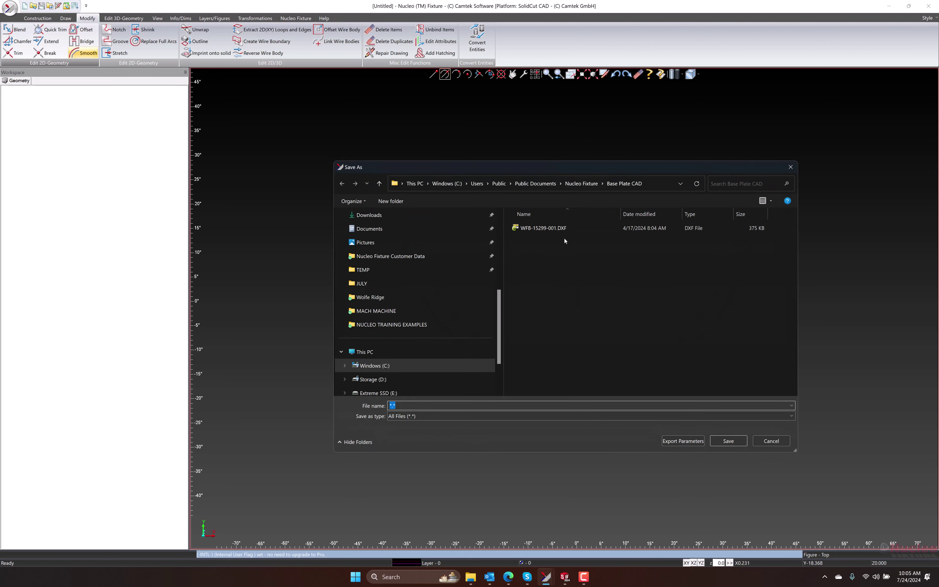
left_click(651, 184)
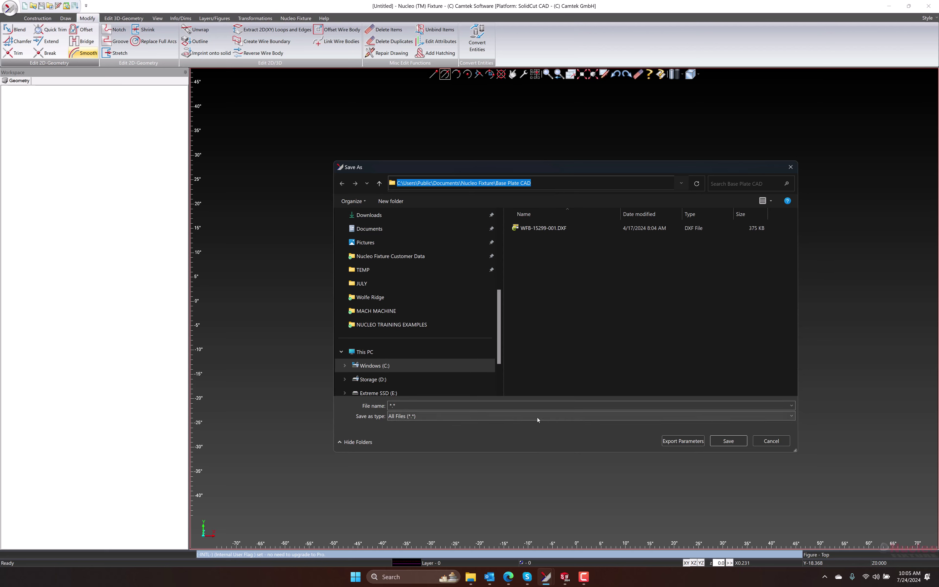
left_click(479, 406)
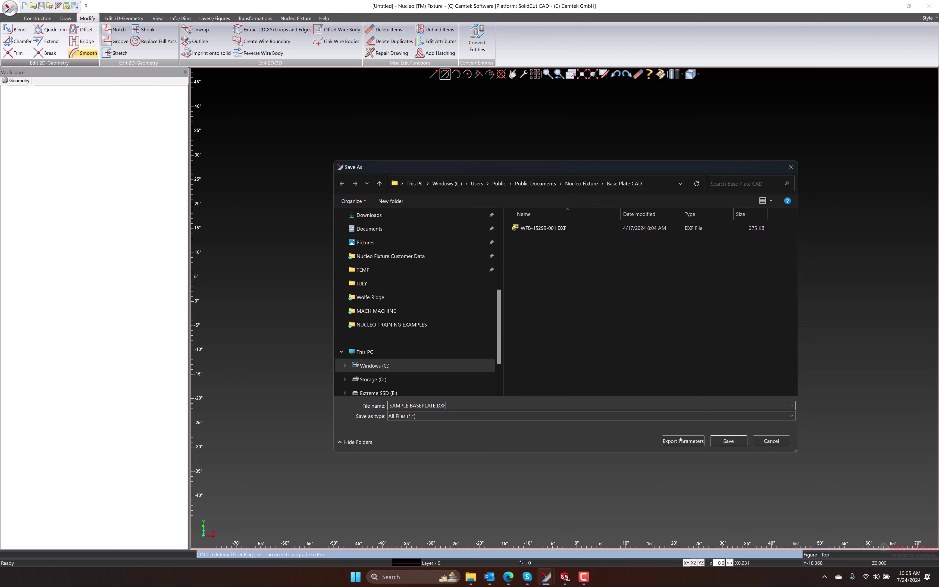
left_click(730, 441)
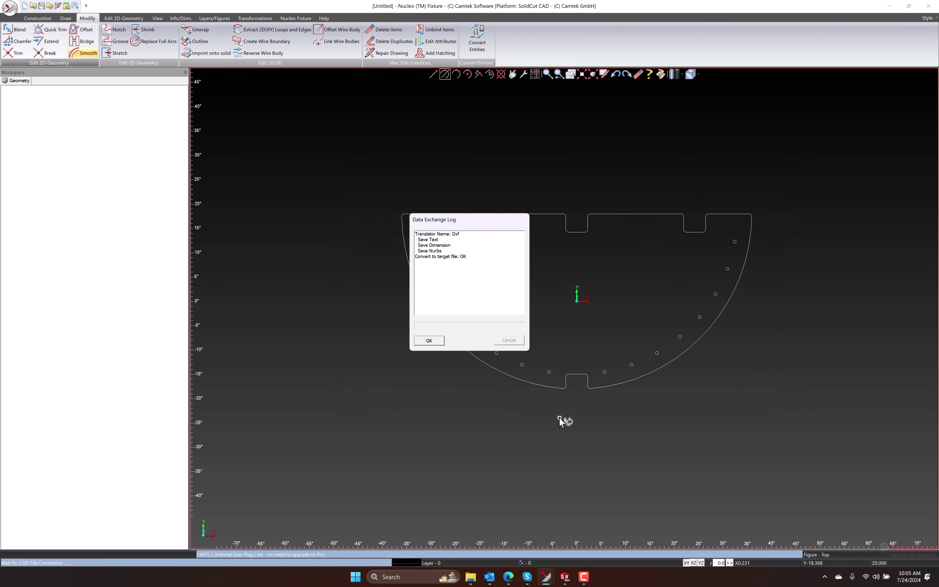
left_click(429, 340)
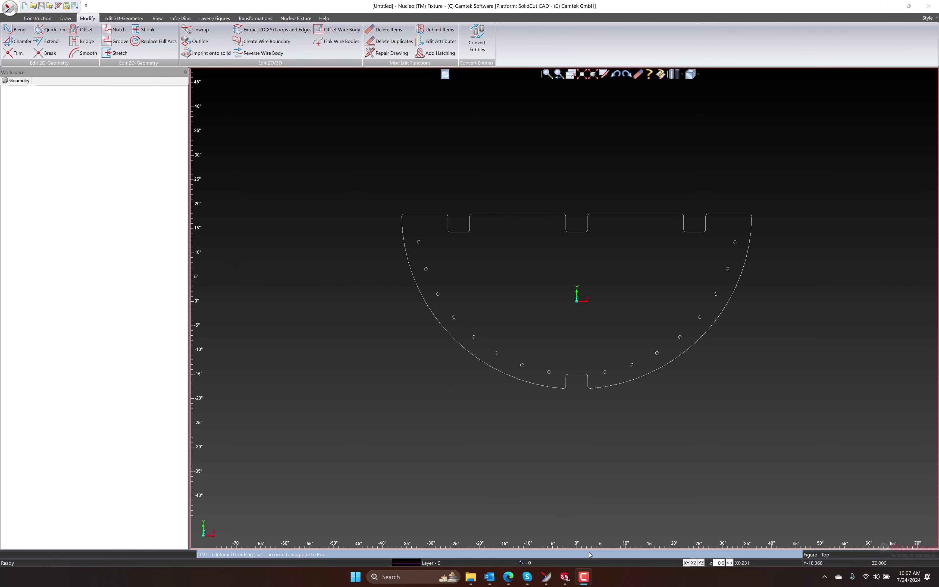
Switch to the NEMA Box Quick Demo drawing and orbit to a near top-down view.
mouse_move(546, 578)
left_click(466, 520)
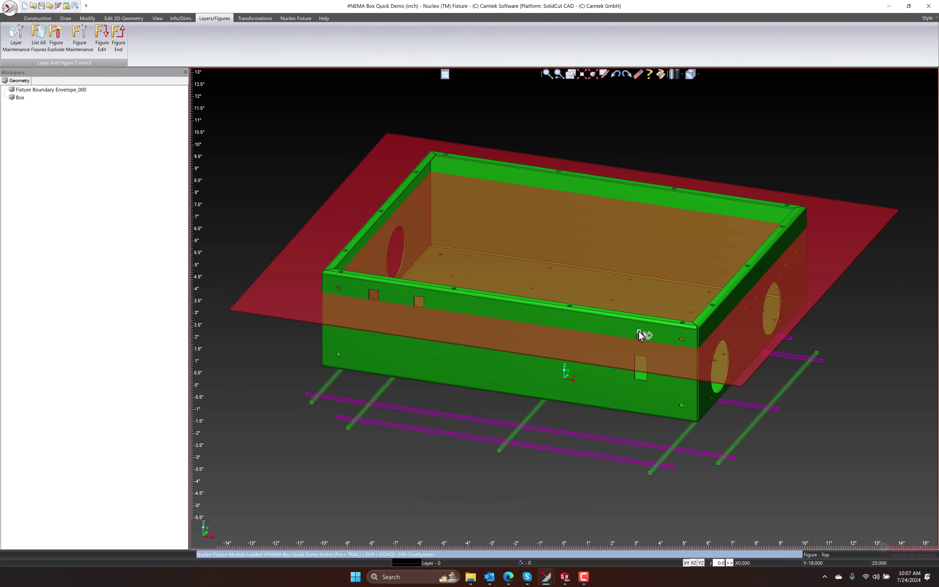
scroll(542, 293, "down", 3)
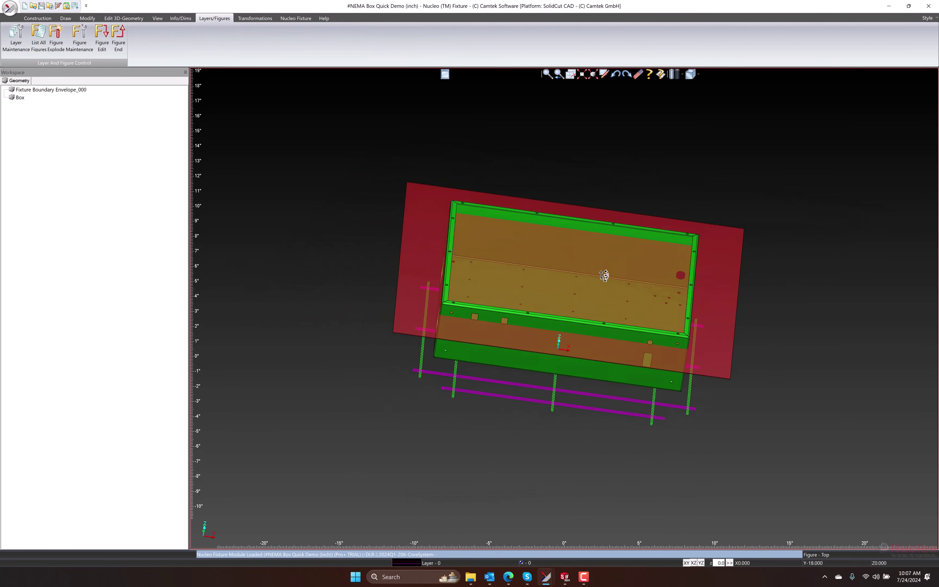
left_click_drag(604, 276, 602, 294)
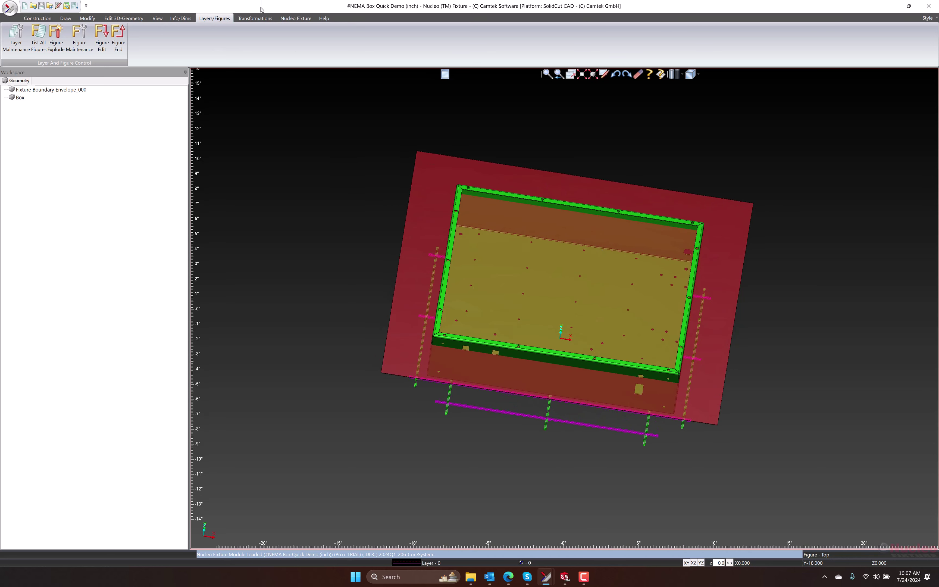
Start the Nucleo Editor fixture wizard and advance to base plate step 4/18.
left_click(296, 18)
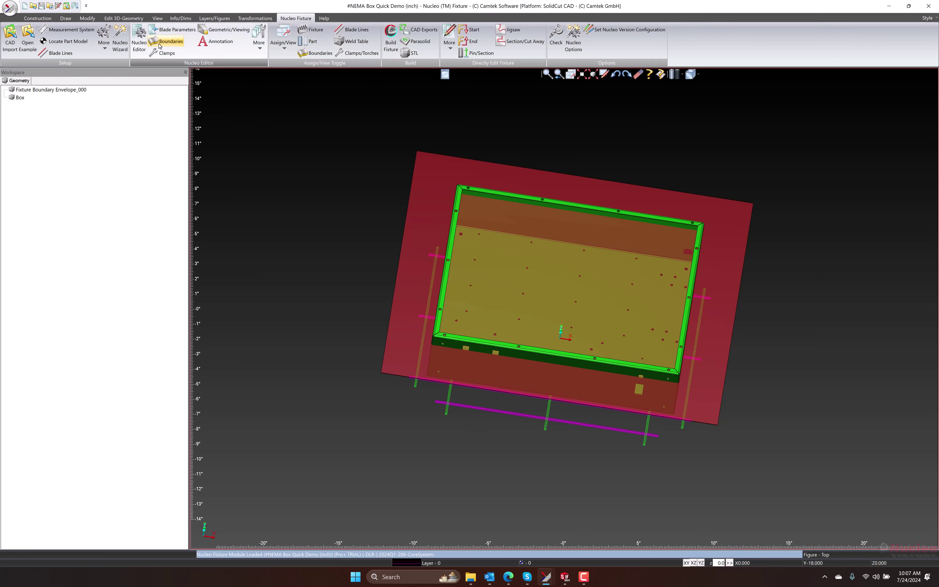
left_click(138, 46)
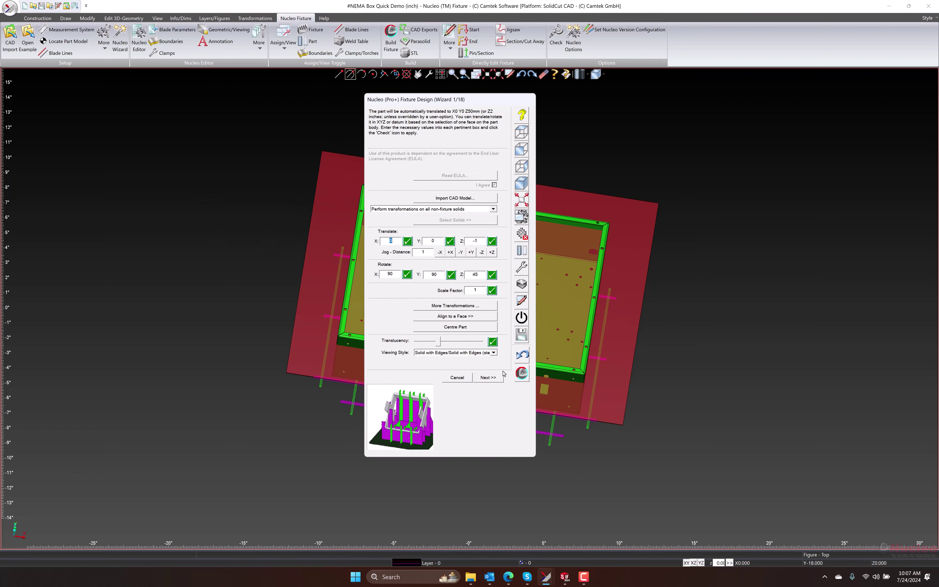
left_click(495, 378)
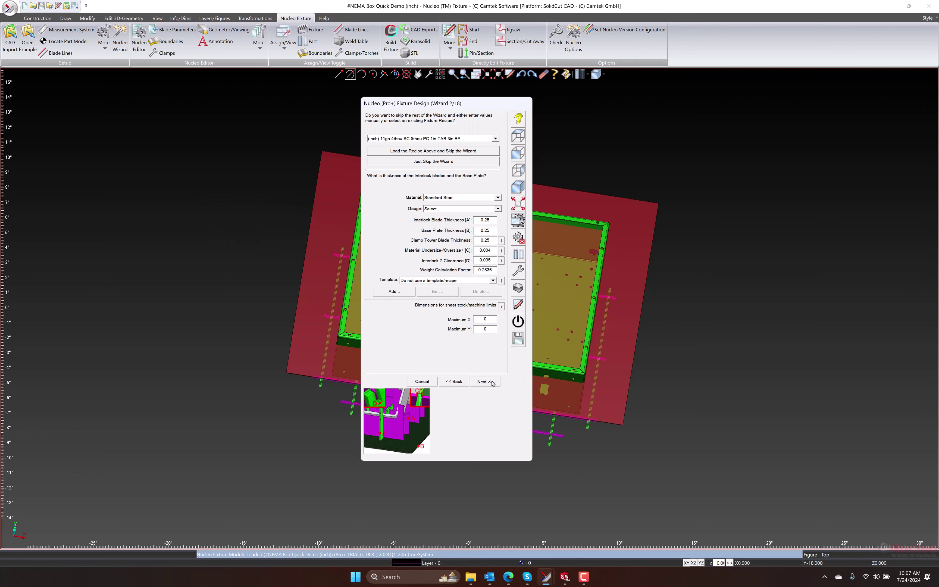
left_click(485, 382)
left_click(487, 388)
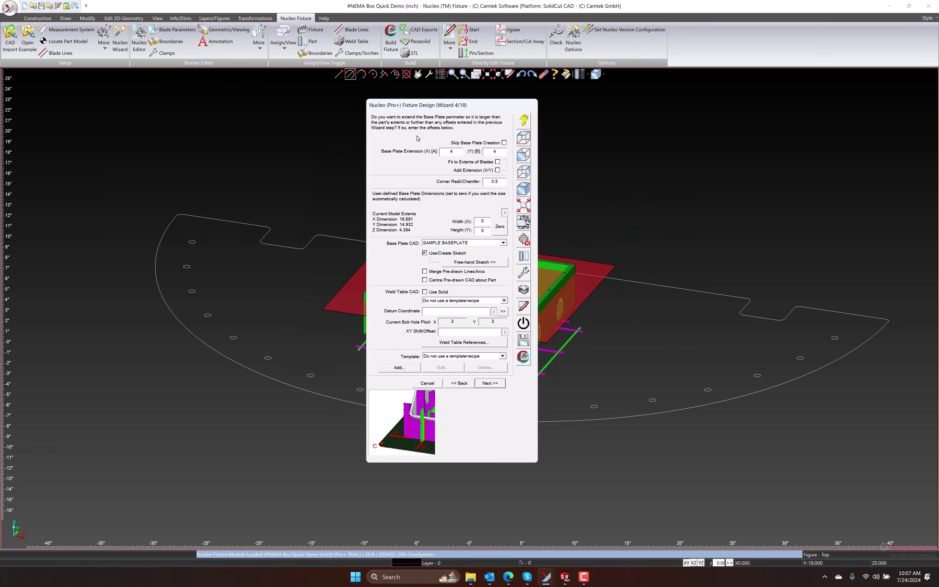
Choose SAMPLE BASEPLATE as the Base Plate CAD and enable Centre Pre-drawn CAD about Part.
left_click(524, 138)
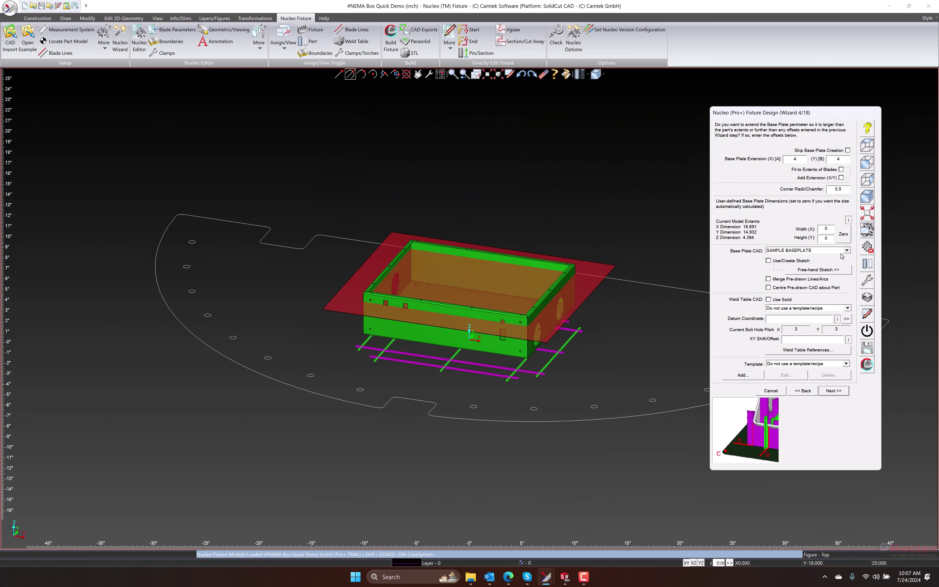
left_click(847, 250)
left_click(821, 258)
left_click(789, 251)
left_click(789, 277)
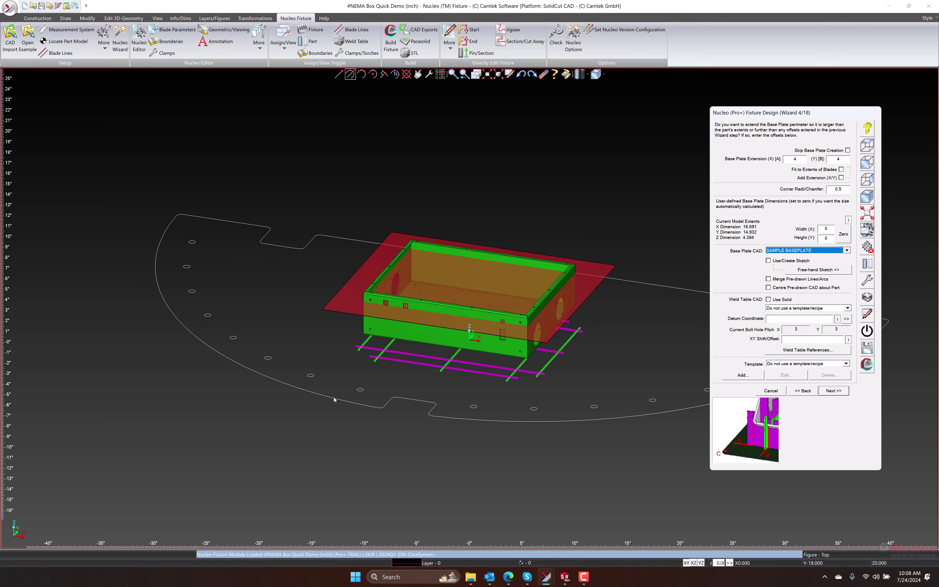
left_click(867, 146)
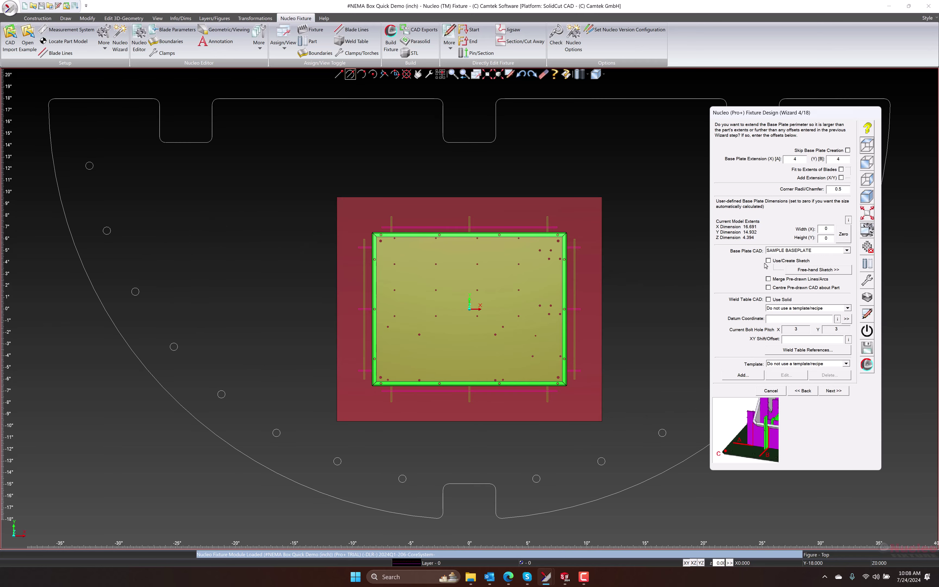
left_click(769, 288)
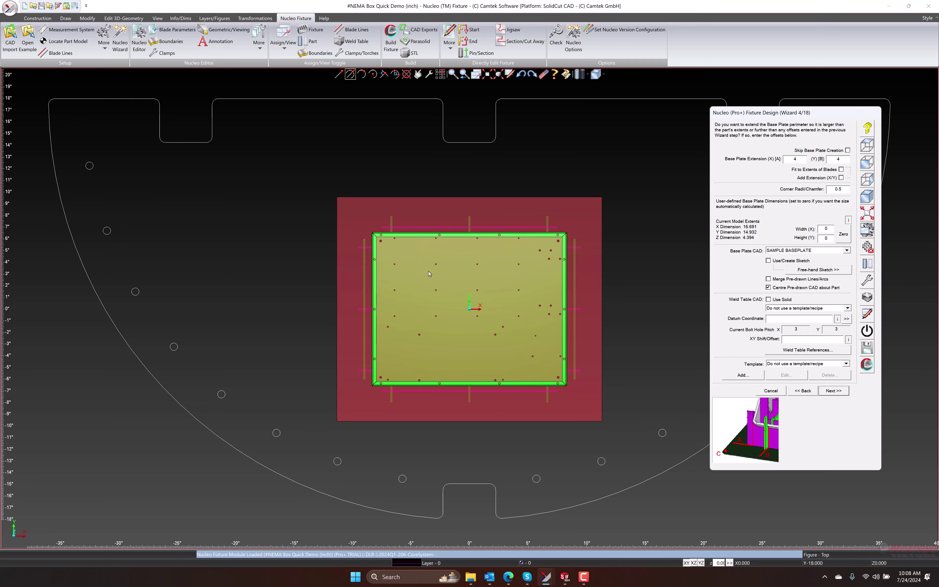
Accept defaults through boundaries, blades, clamps, torch access, grippers, bolt holes and labelling to 18/18.
left_click(834, 391)
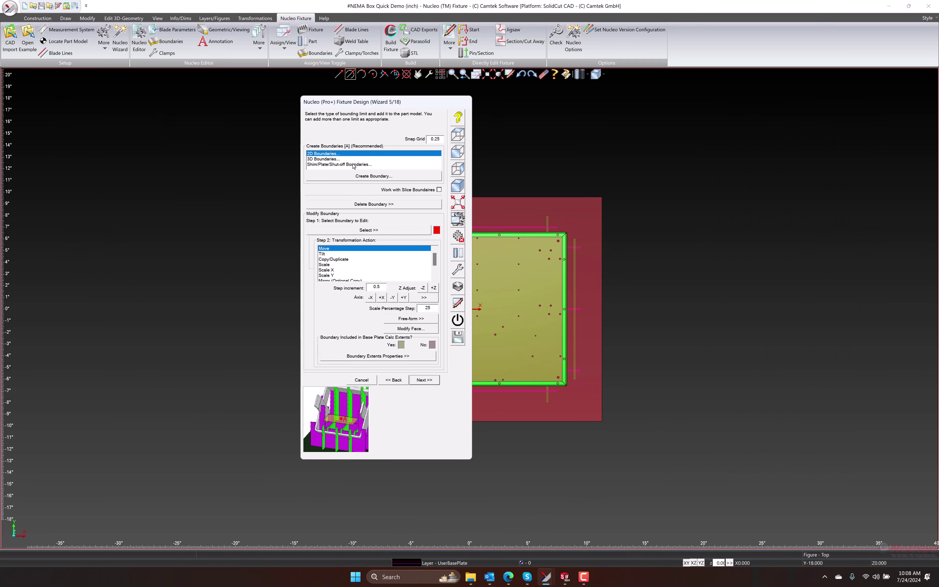
left_click(432, 381)
left_click(478, 384)
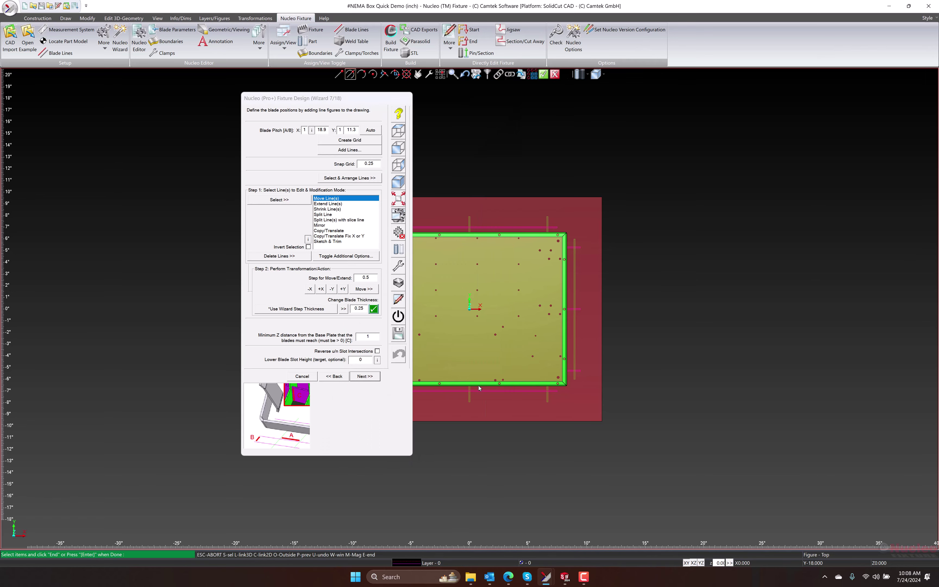
left_click(365, 376)
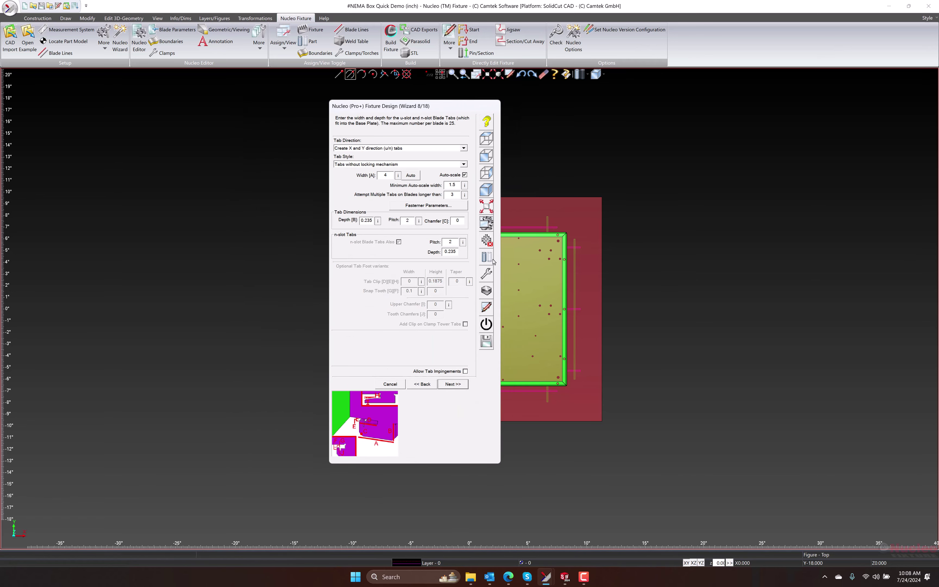
left_click(451, 386)
left_click(434, 384)
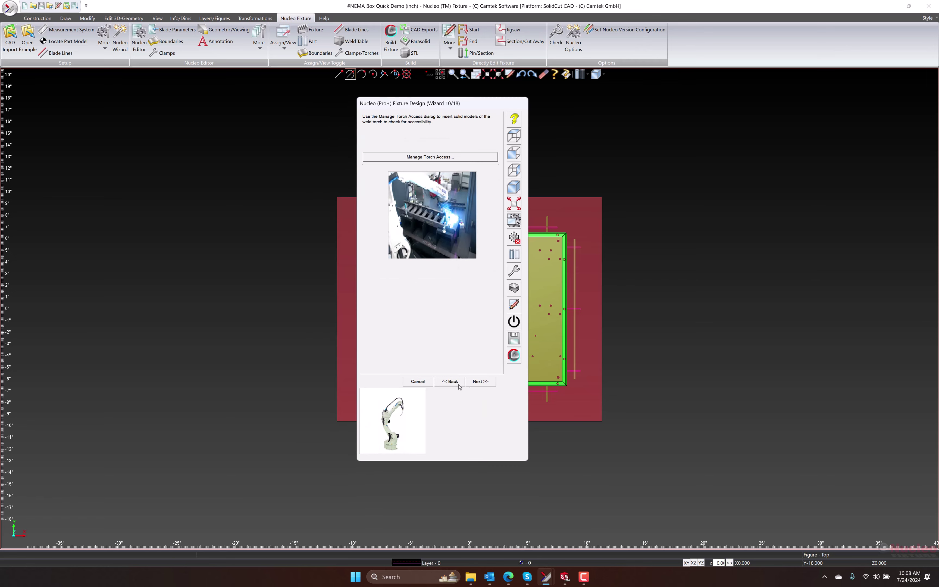
left_click(480, 383)
left_click(462, 383)
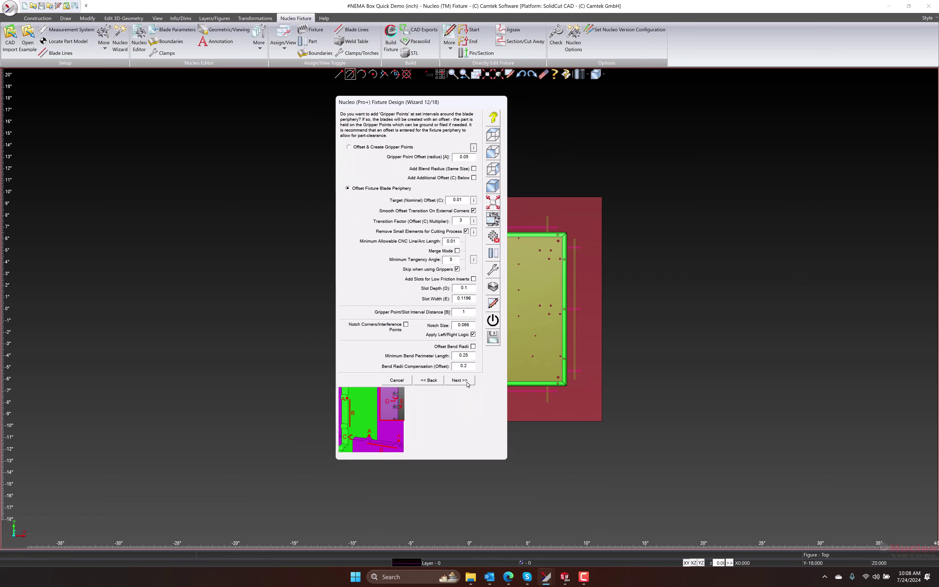
left_click(466, 384)
left_click(489, 381)
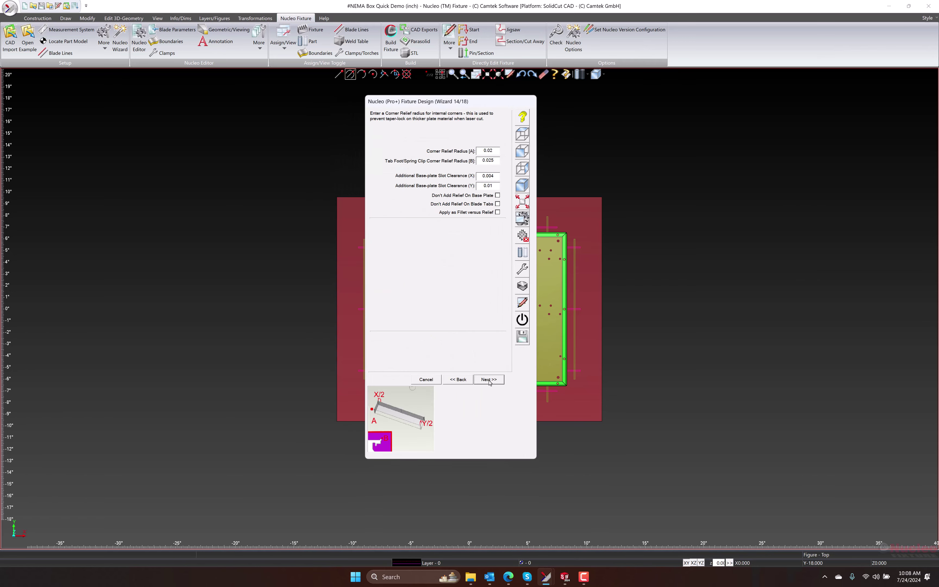
left_click(489, 382)
left_click(497, 383)
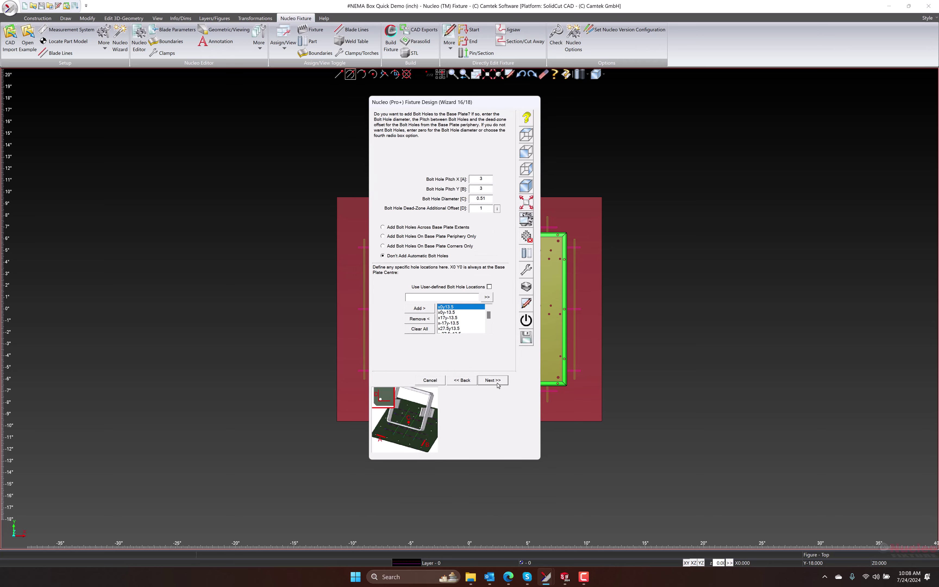
left_click(492, 381)
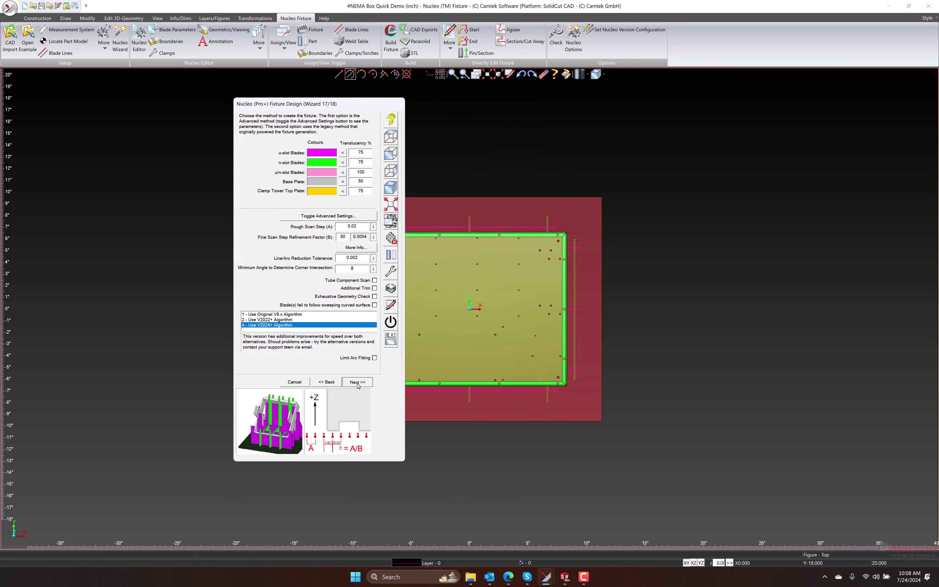
left_click(357, 383)
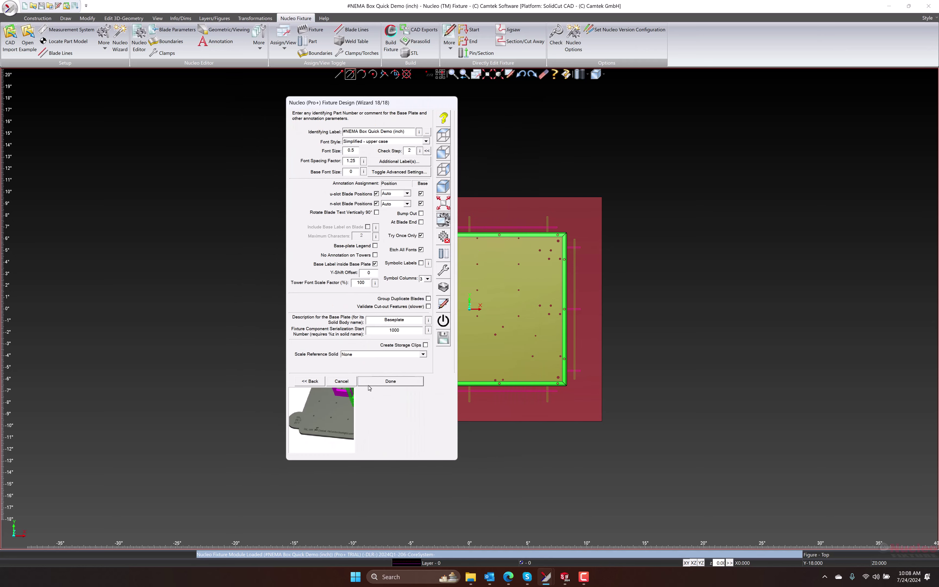
left_click(399, 383)
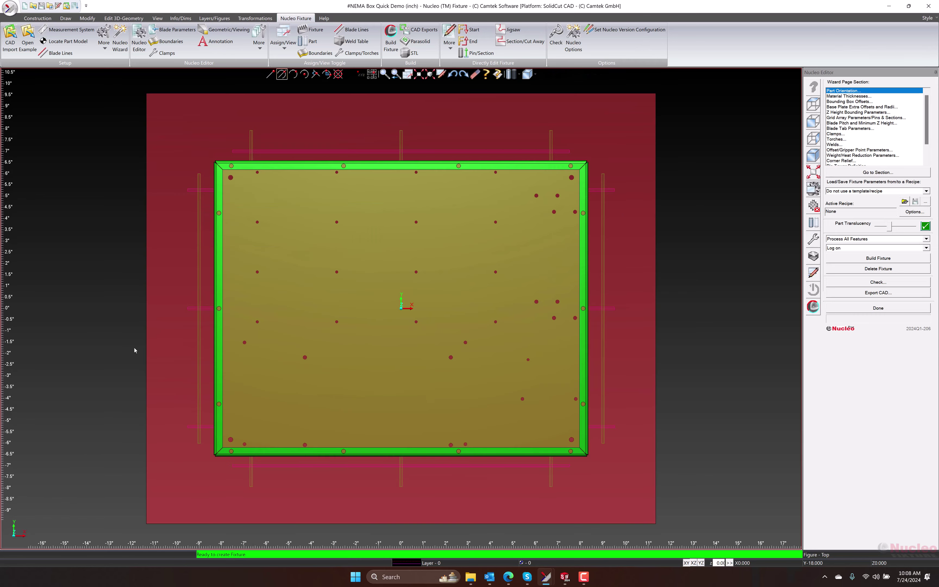
Build the fixture, close the Fixture Report, and orbit the 3-D view to inspect the blades.
left_click(880, 258)
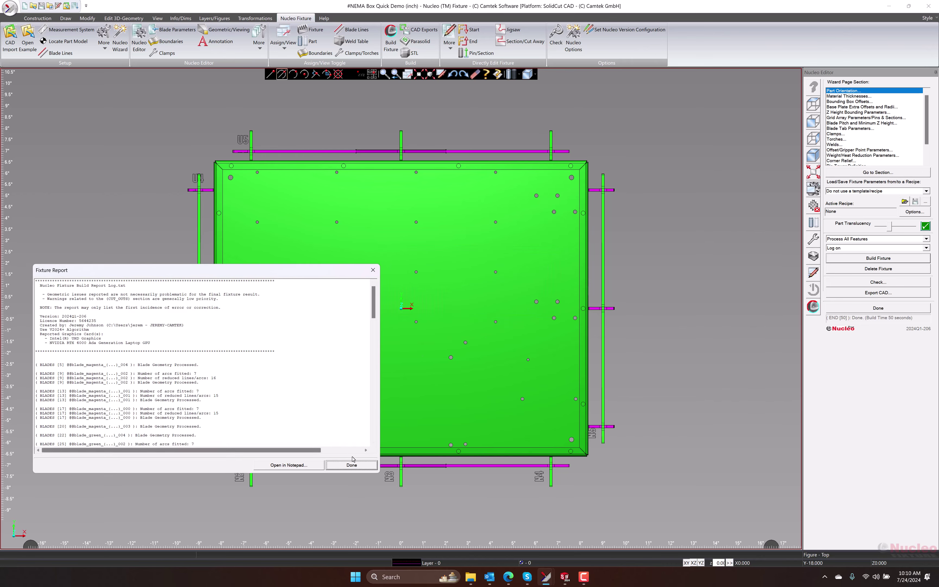
left_click(352, 464)
scroll(443, 334, "down", 5)
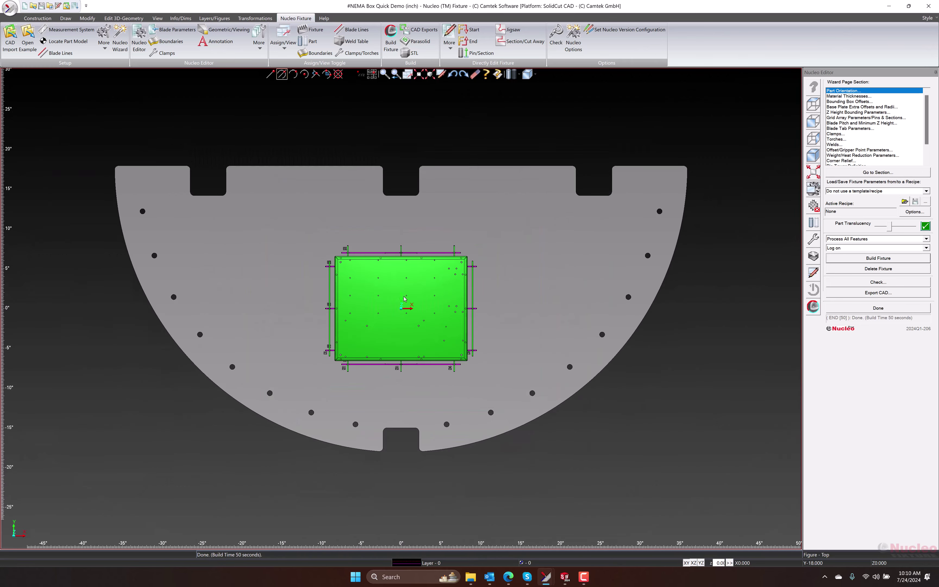
middle_click_drag(369, 272, 419, 427)
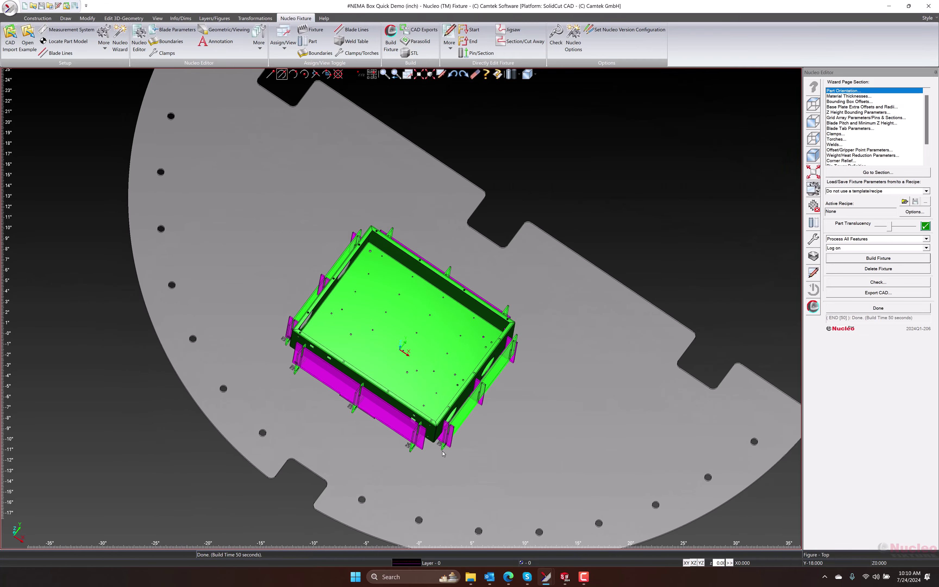
scroll(443, 453, "up", 10)
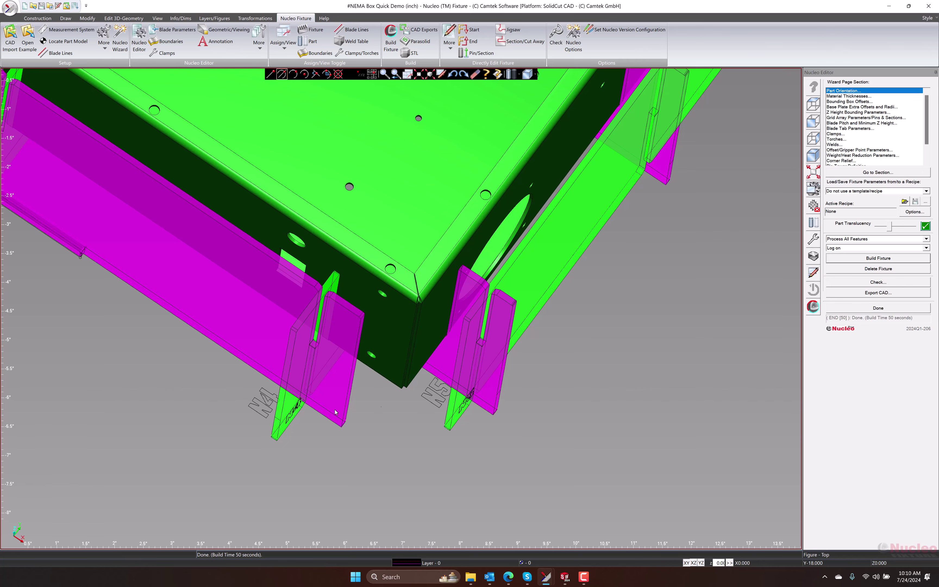
scroll(254, 406, "down", 6)
scroll(293, 265, "up", 4)
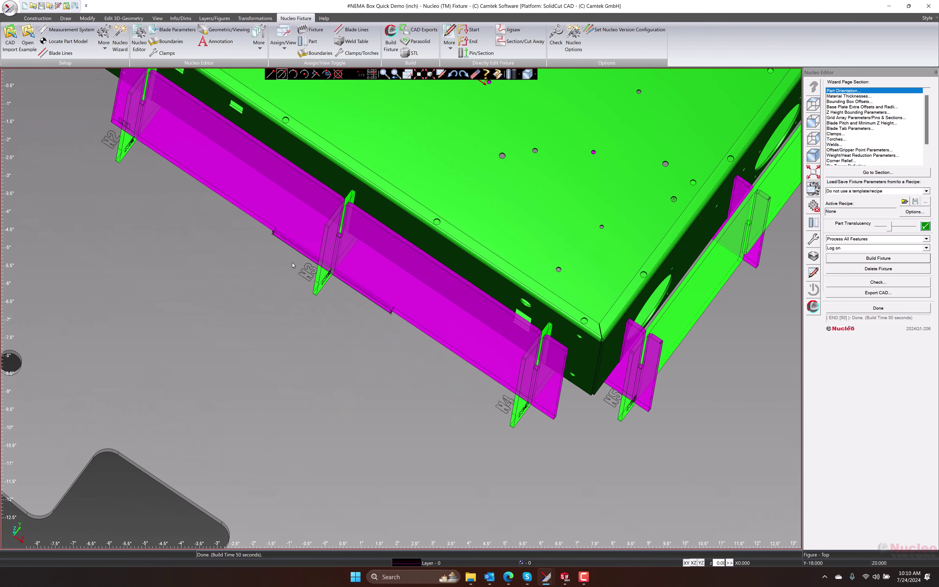
scroll(167, 196, "down", 5)
middle_click_drag(167, 196, 402, 320)
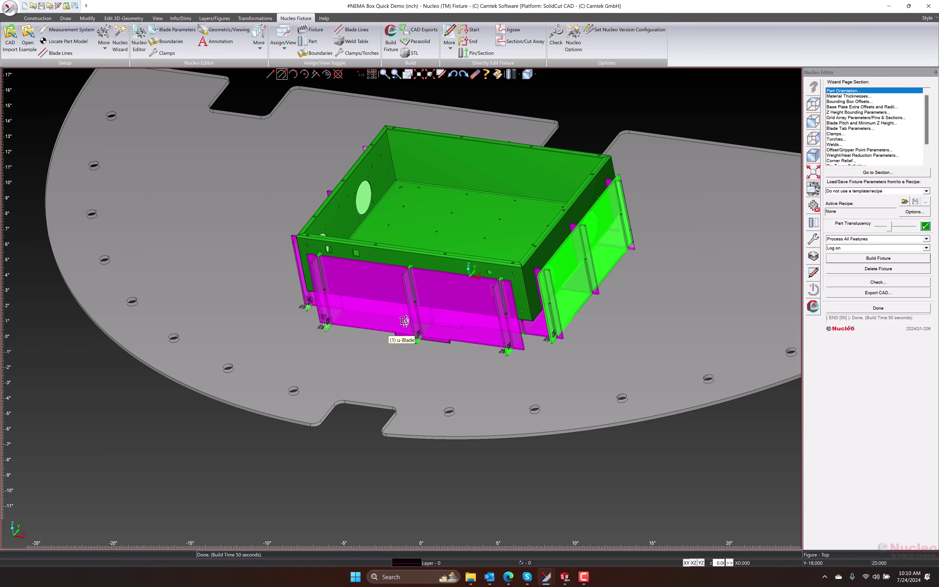
Switch to the NEMA Box Quick Demo _copy_000 document and snap its view to exact top.
mouse_move(546, 575)
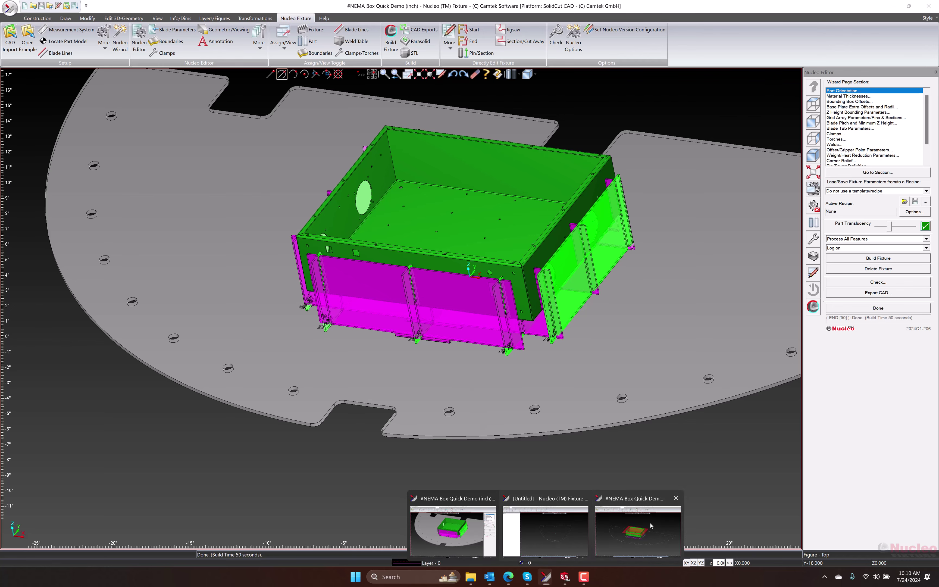
left_click(639, 520)
mouse_move(475, 372)
middle_mouse_down()
mouse_move(459, 355)
mouse_move(479, 369)
middle_mouse_up()
left_click(831, 179)
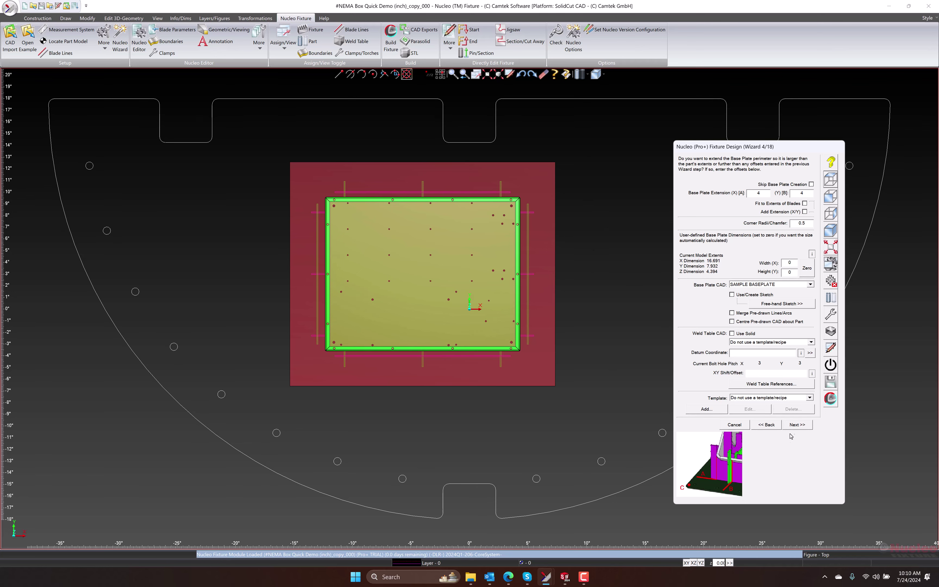
Advance the fixture wizard from step 4 through 18/18 with default settings and finish it.
left_click(794, 426)
left_click(424, 379)
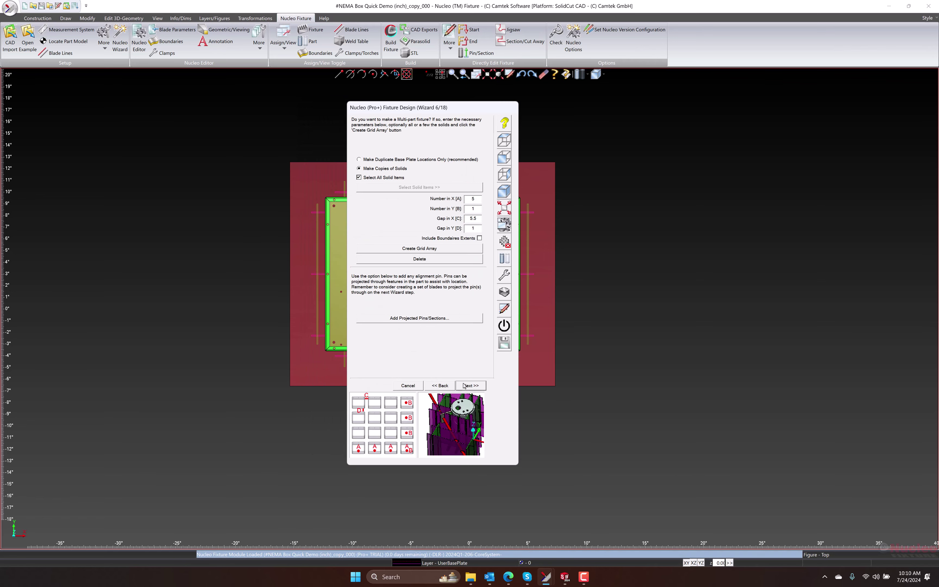
left_click(472, 383)
left_click(376, 378)
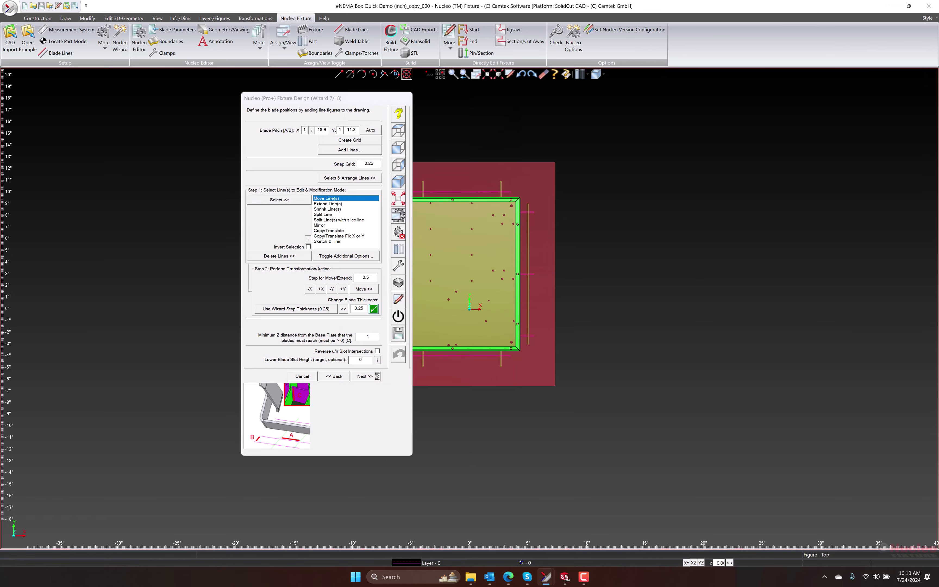
left_click(453, 384)
left_click(433, 384)
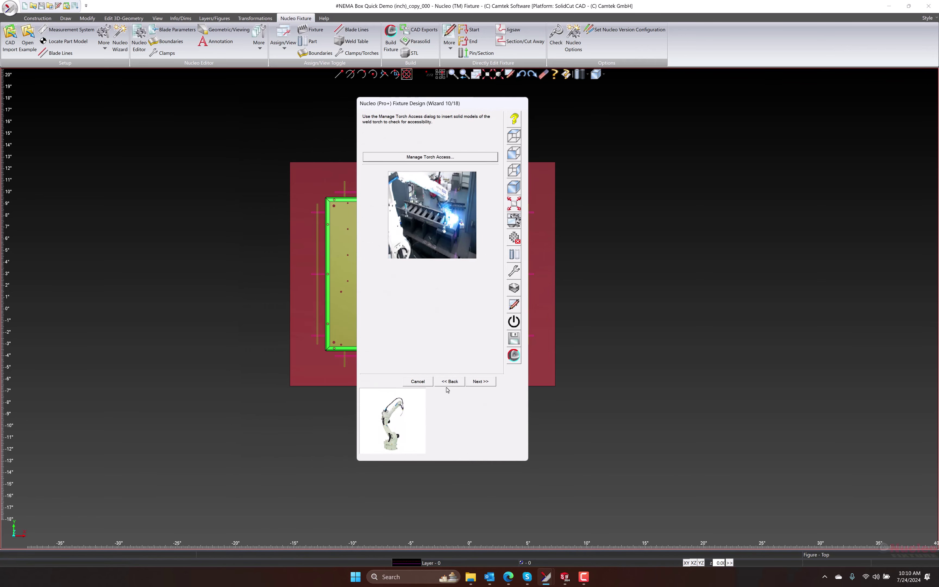
left_click(466, 386)
left_click(467, 386)
left_click(469, 383)
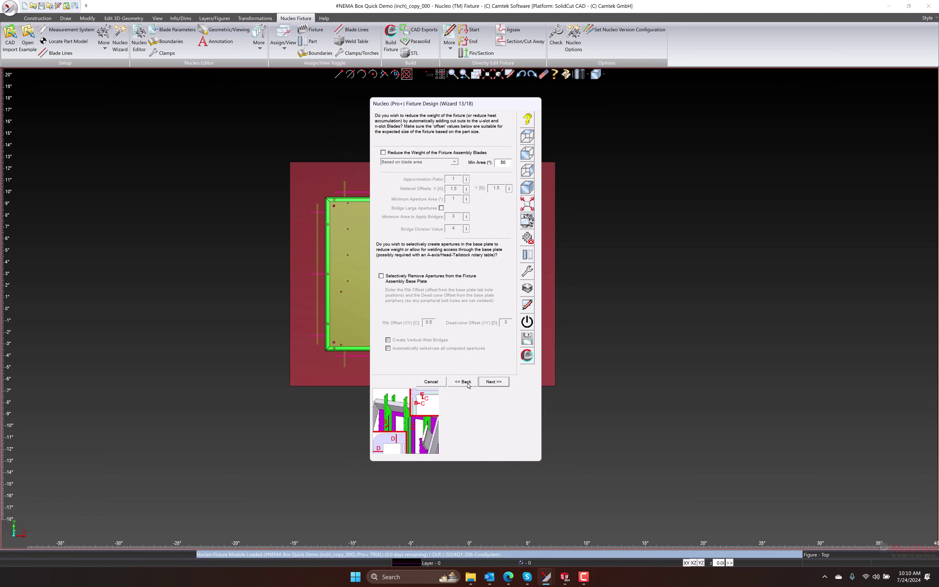
left_click(494, 383)
left_click(493, 383)
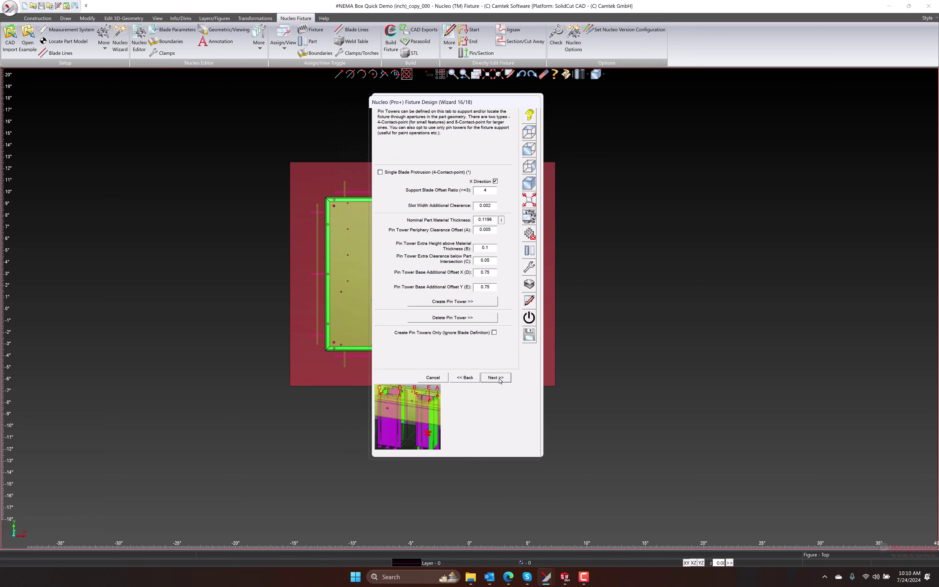
left_click(497, 385)
left_click(497, 386)
left_click(367, 383)
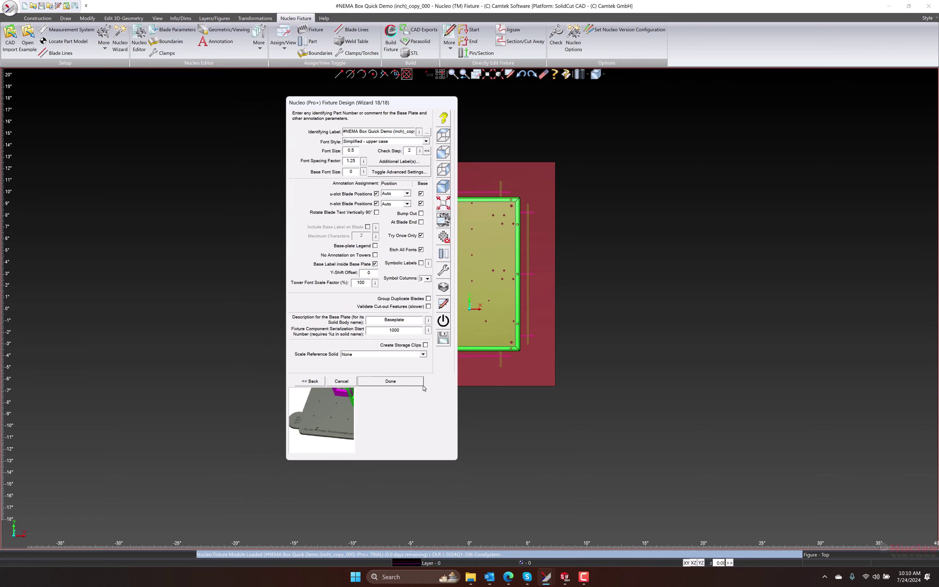
left_click(417, 383)
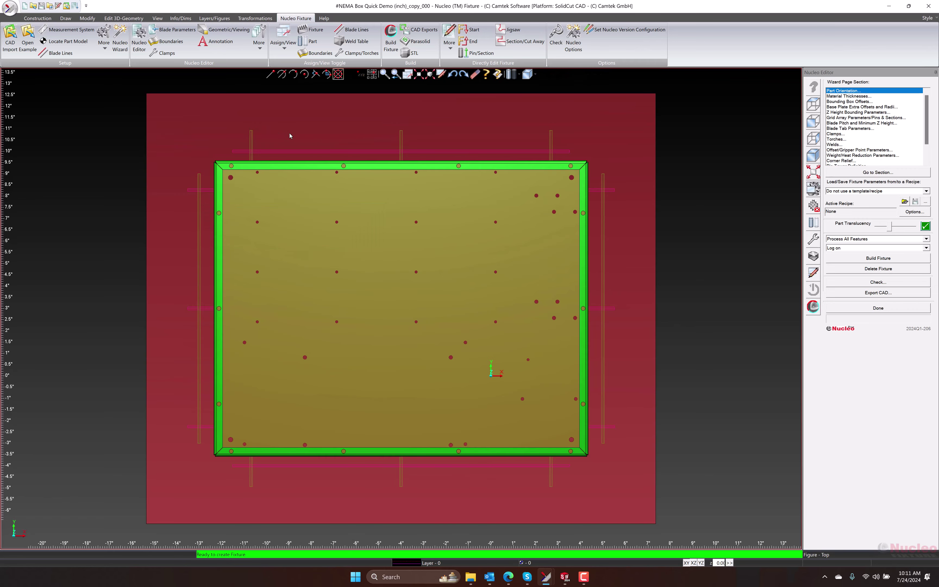
Build the copied box's fixture, close the Fixture Report and zoom to the whole baseplate.
left_click(860, 259)
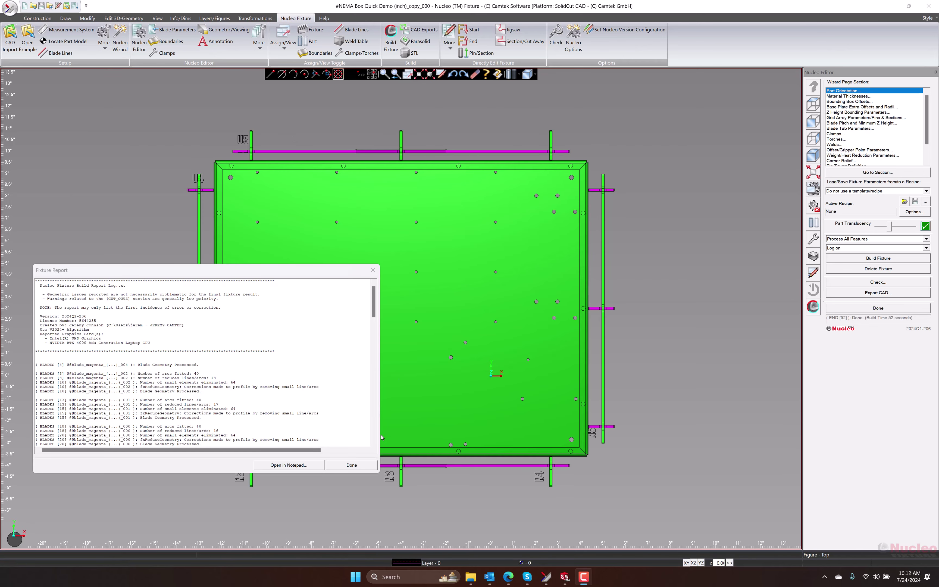
left_click(371, 465)
scroll(458, 317, "up", 1)
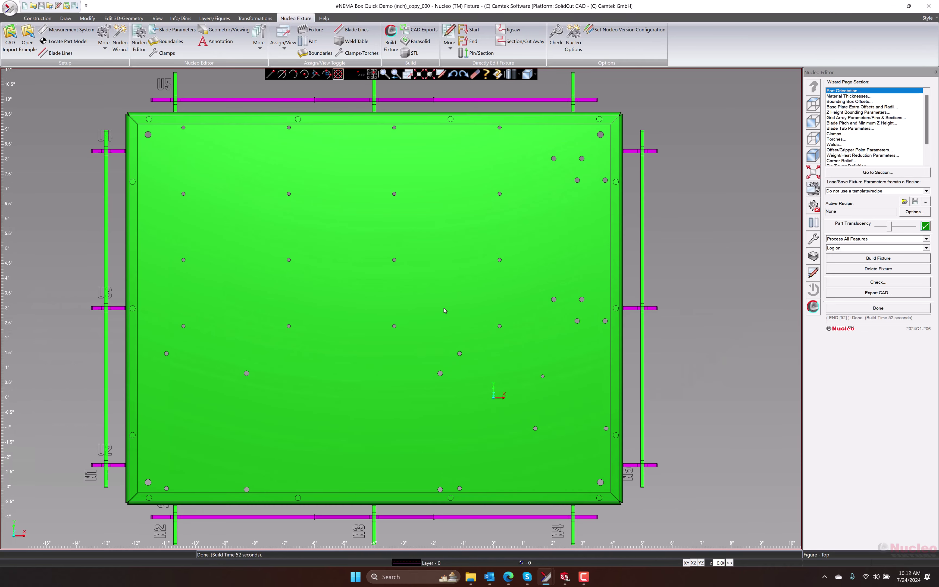
scroll(446, 334, "down", 5)
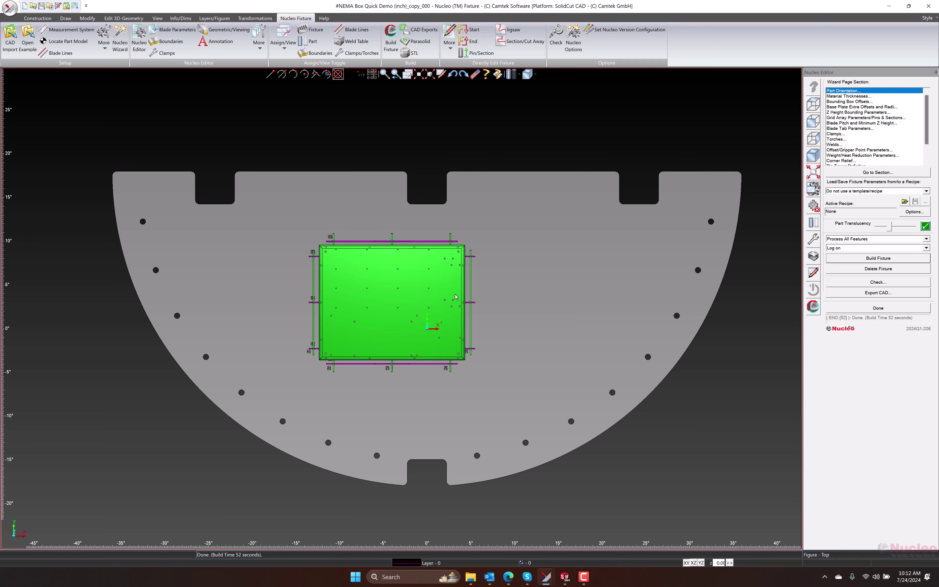
Enable Centre Pre-drawn CAD about Part, then rebuild the fixture, replacing the existing one.
double_click(853, 106)
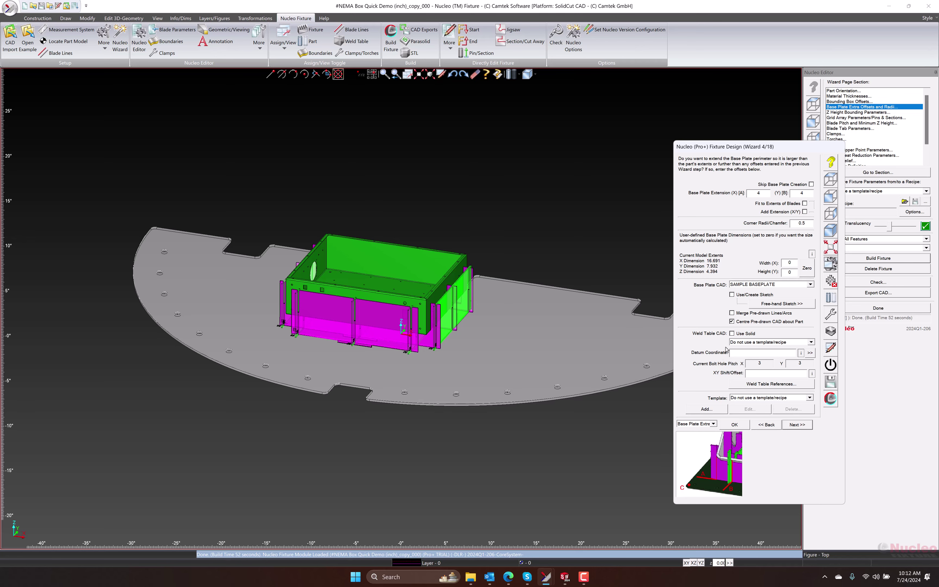
left_click(734, 424)
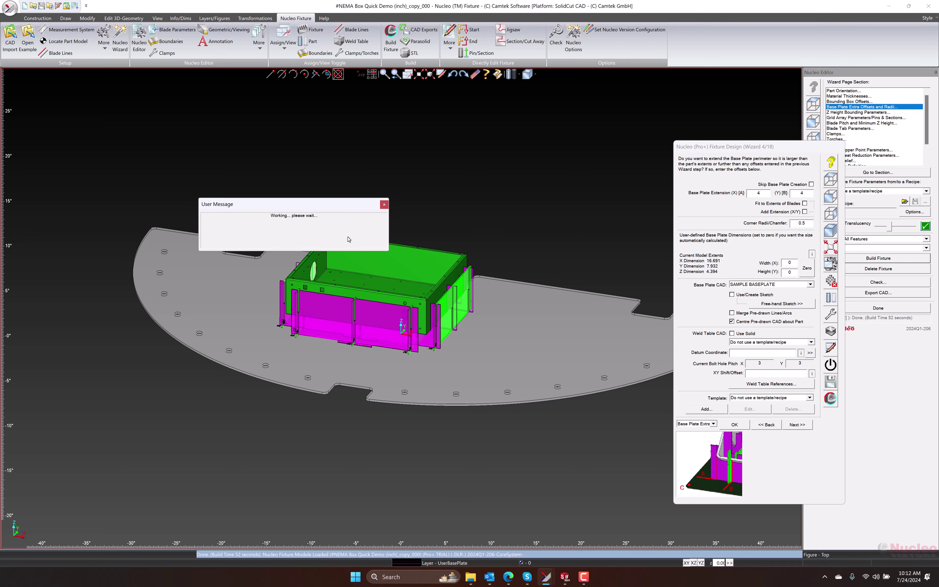
left_click(856, 259)
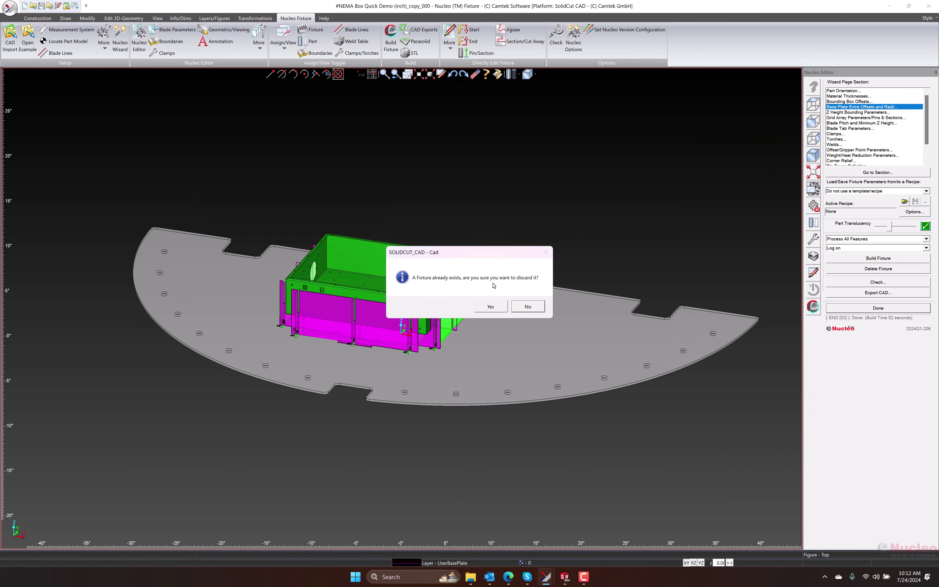
left_click(487, 305)
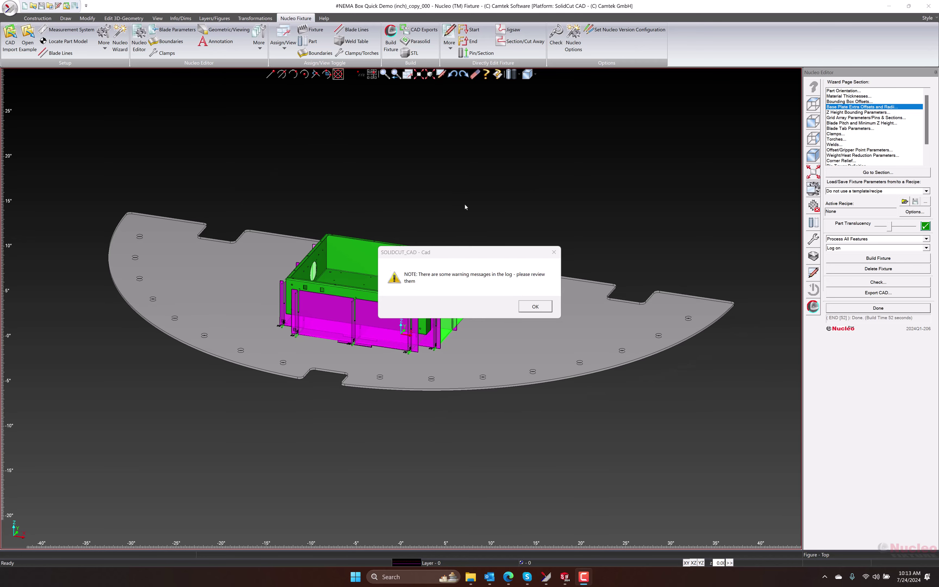
left_click(543, 308)
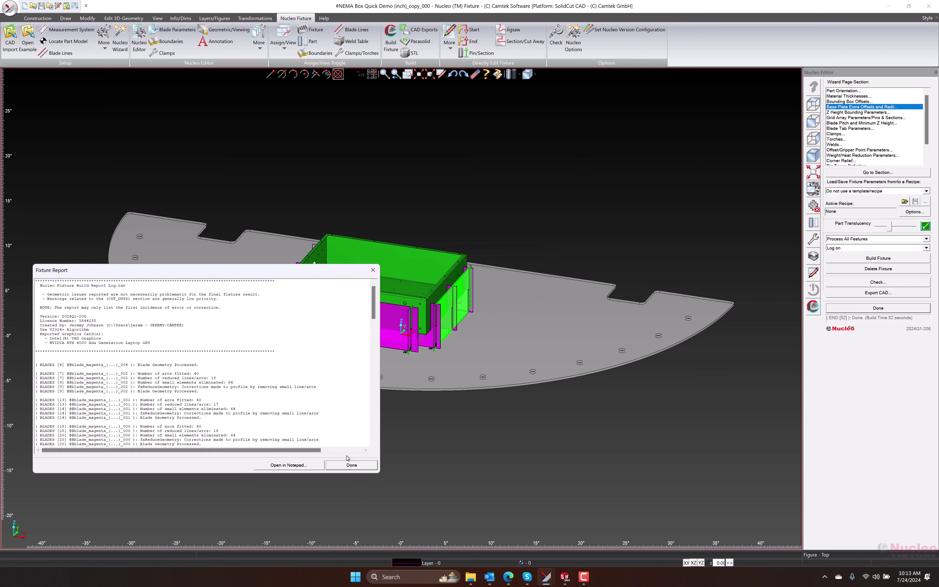
left_click(350, 465)
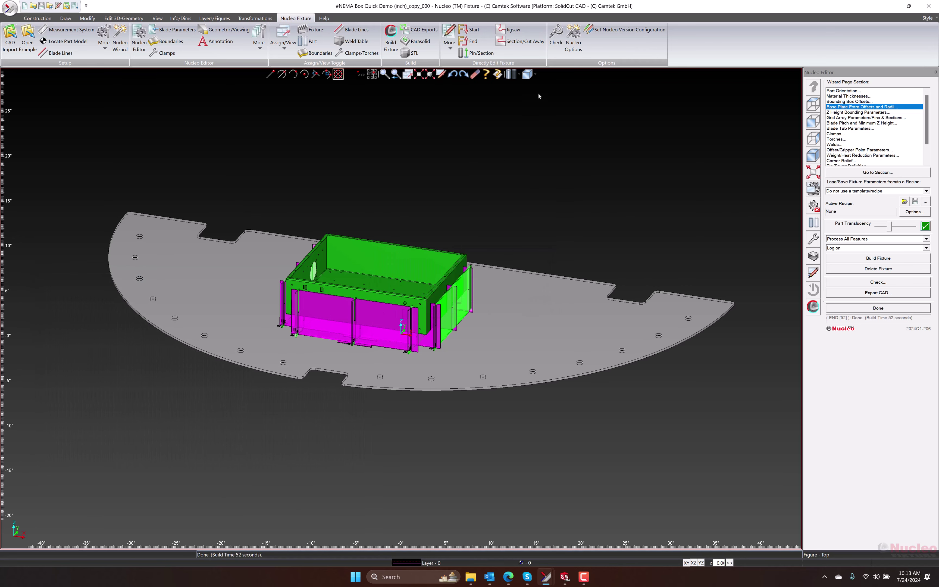
Switch the canvas to the Top standard view to check the fixture's centring.
left_click(533, 74)
left_click(540, 86)
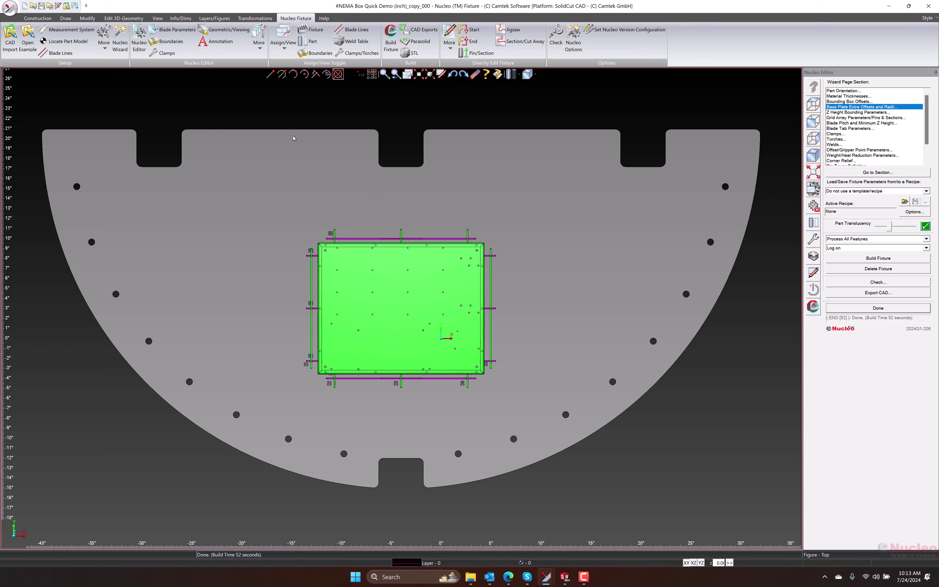
key("F10")
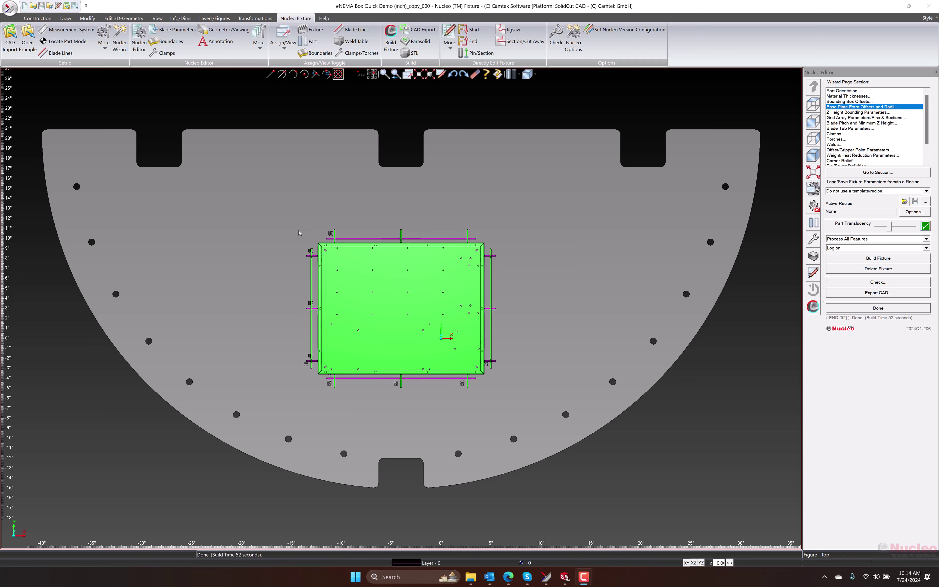